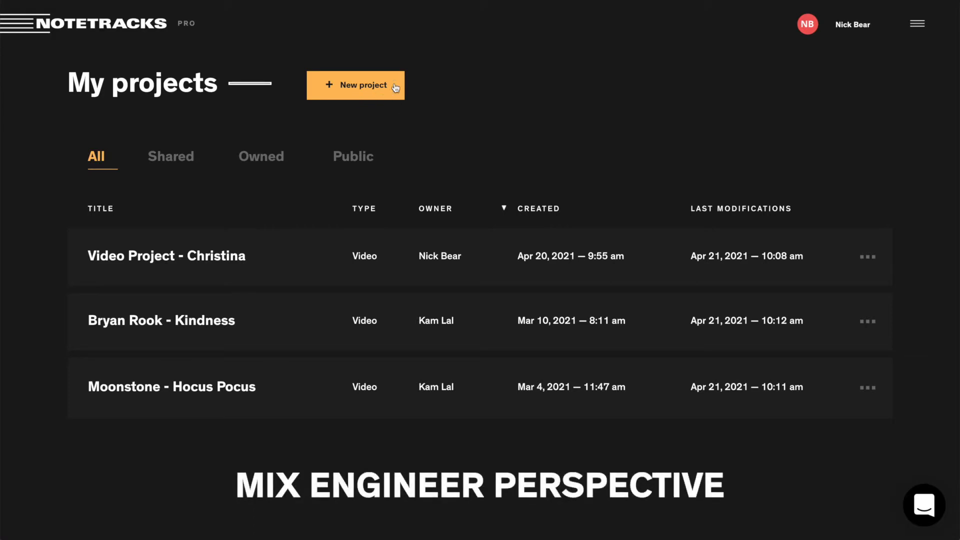
Create a new audio project titled 'Cherry - Nowhere to Hide'.
left_click(364, 82)
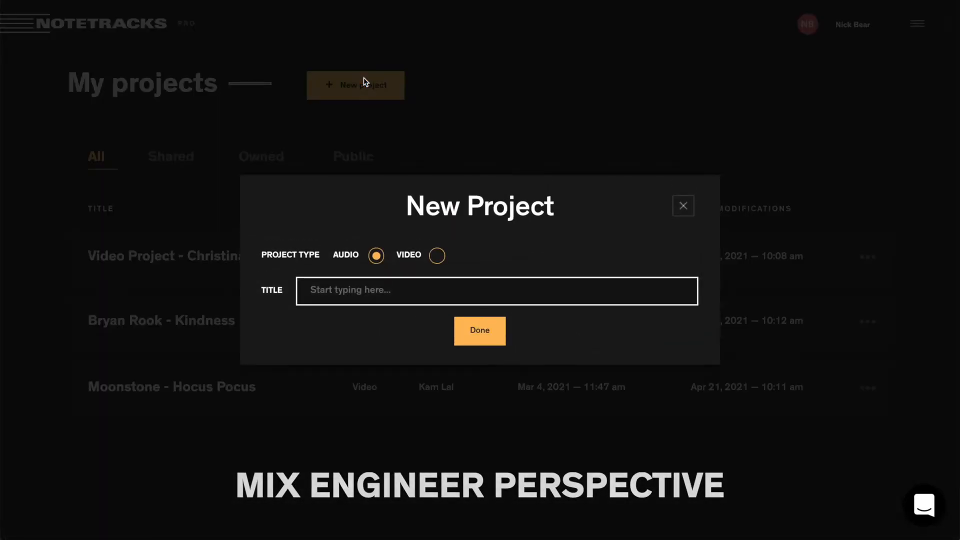
type("Cherry - Now")
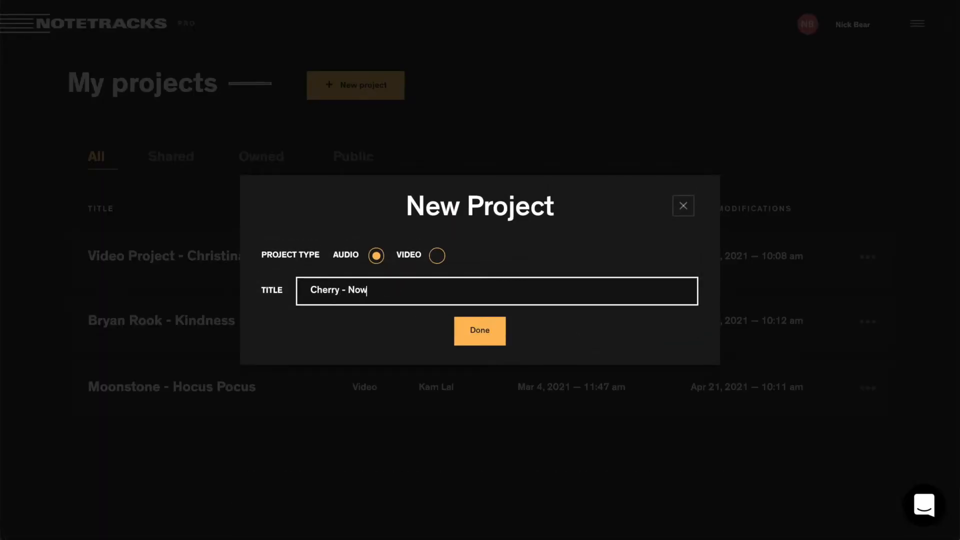
type("here the")
key("BackSpace")
key("BackSpace")
type("o Hide")
left_click(483, 330)
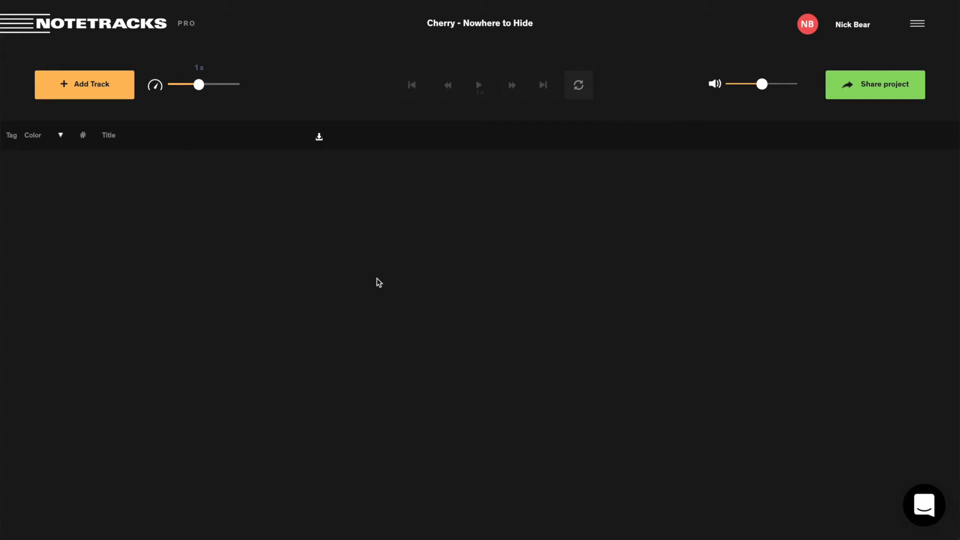
Upload the mix .wav file as track 1, 'Cherry - Nowhere to Hide (Mix 1)'.
left_click(91, 97)
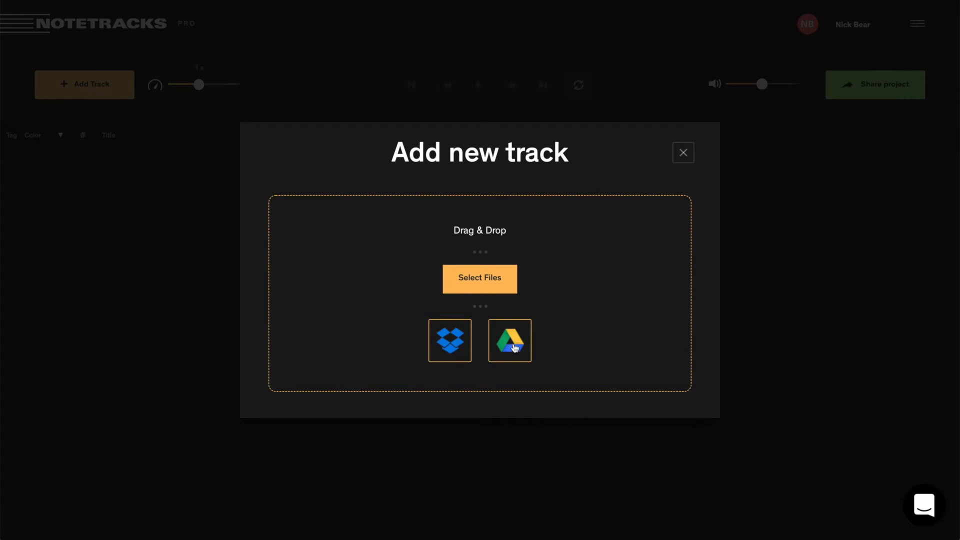
left_click(683, 157)
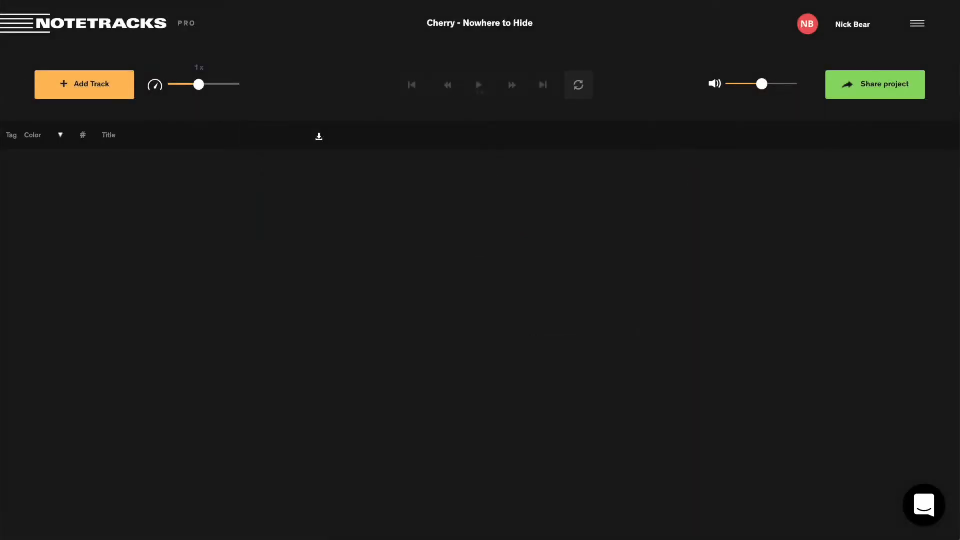
left_click_drag(353, 274, 347, 267)
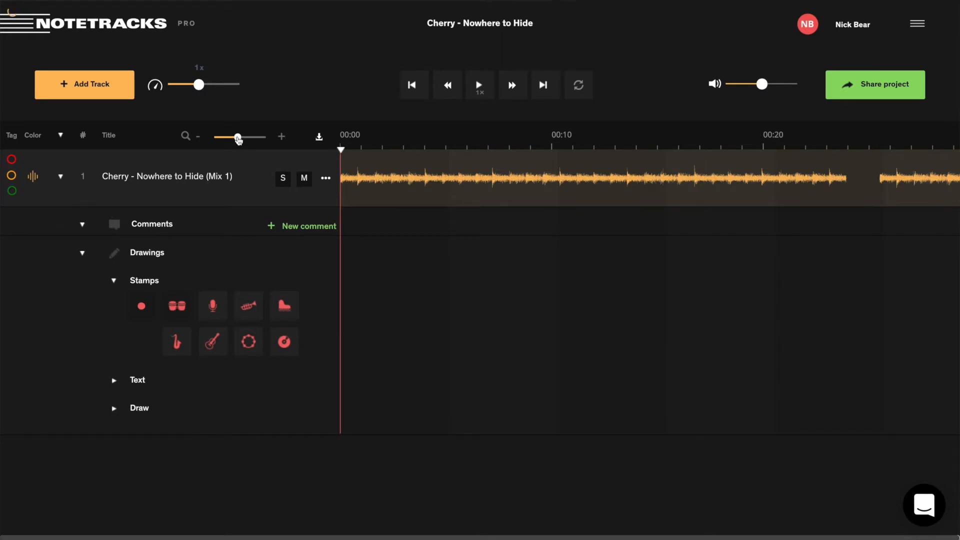
Zoom the timeline out until the full Mix 1 waveform through about 2:15 is visible.
left_click_drag(238, 139, 212, 139)
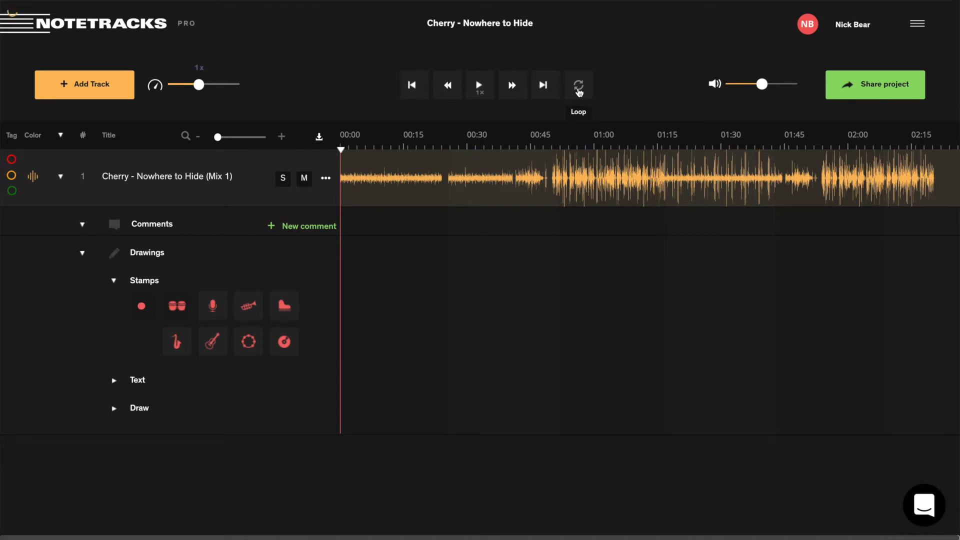
left_click(479, 86)
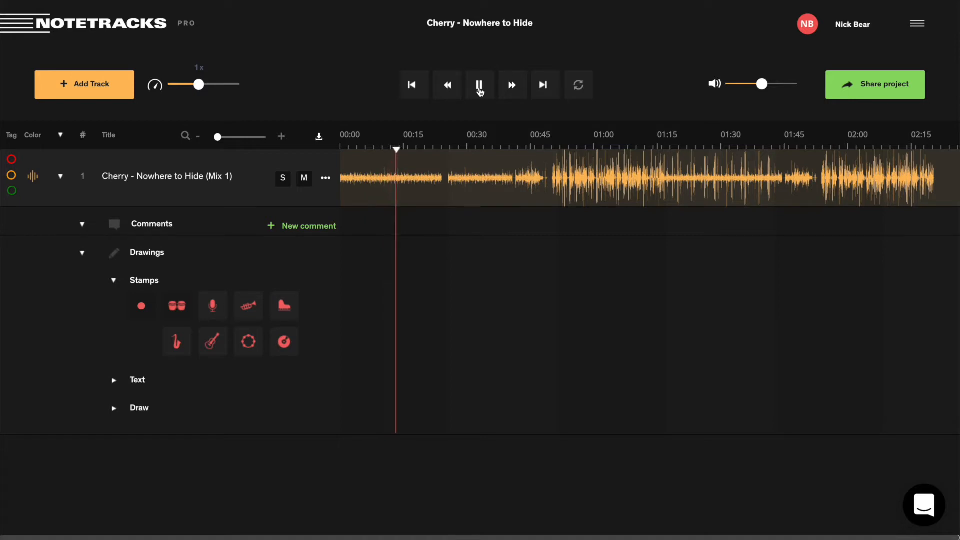
left_click(479, 87)
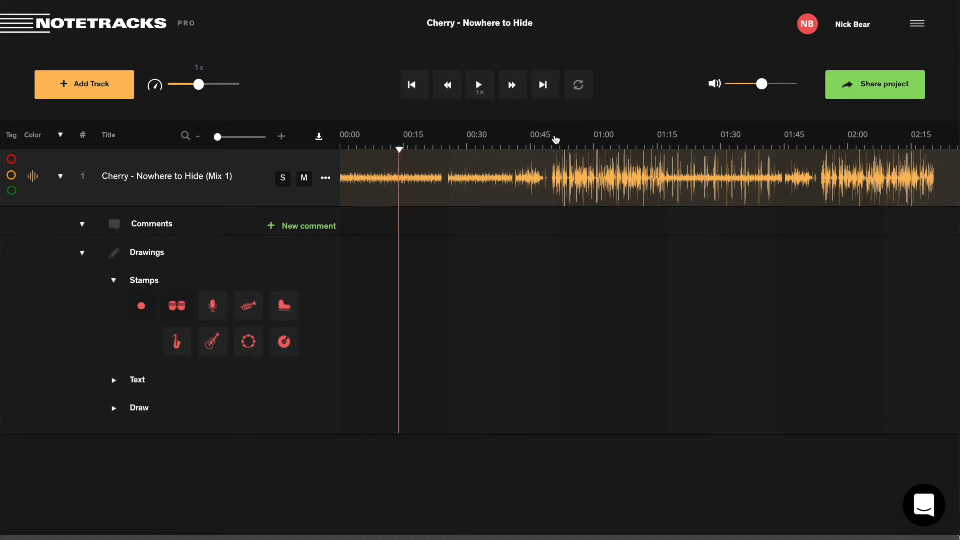
left_click(555, 140)
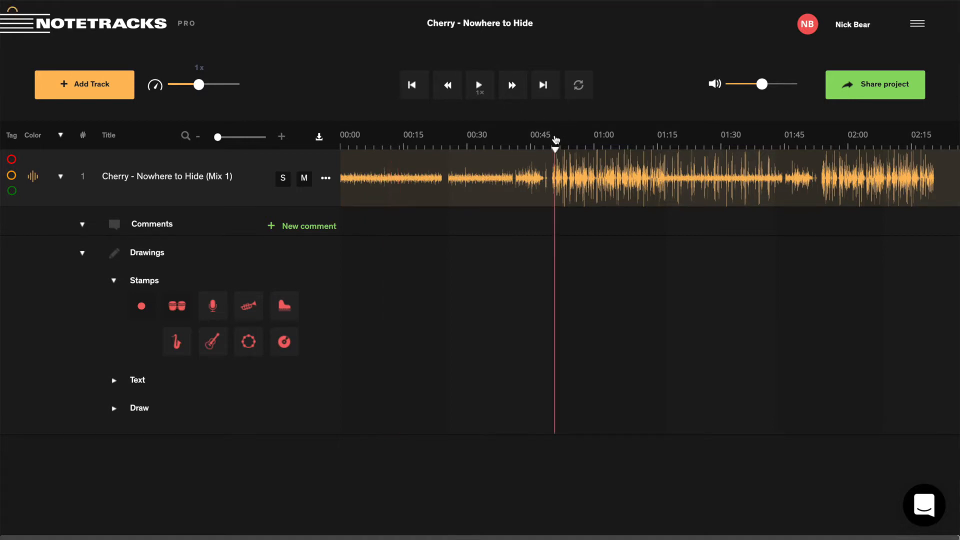
left_click(480, 87)
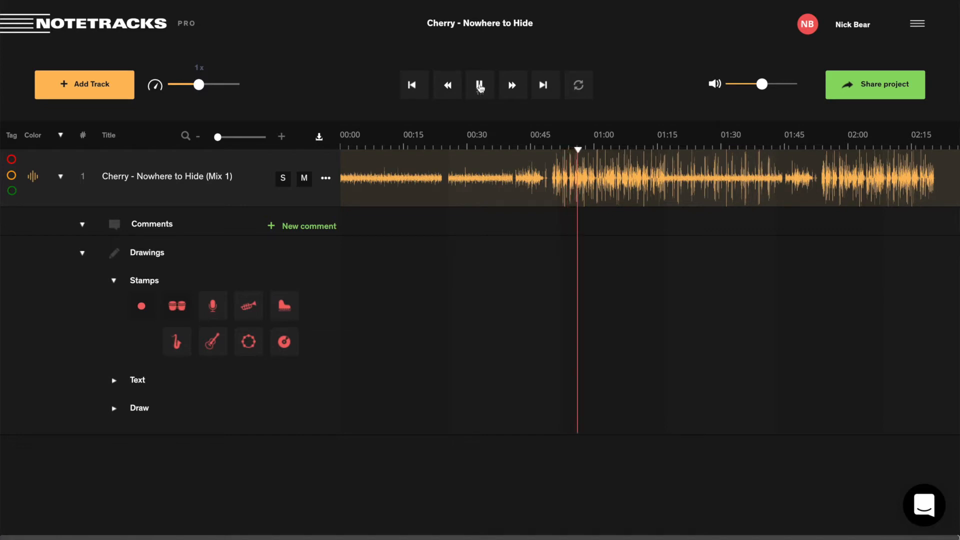
left_click(480, 87)
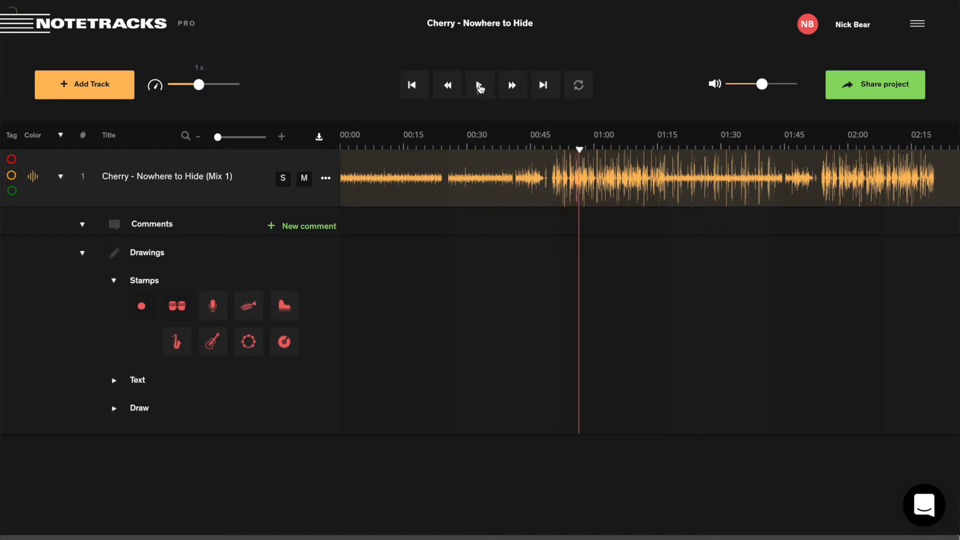
left_click(341, 144)
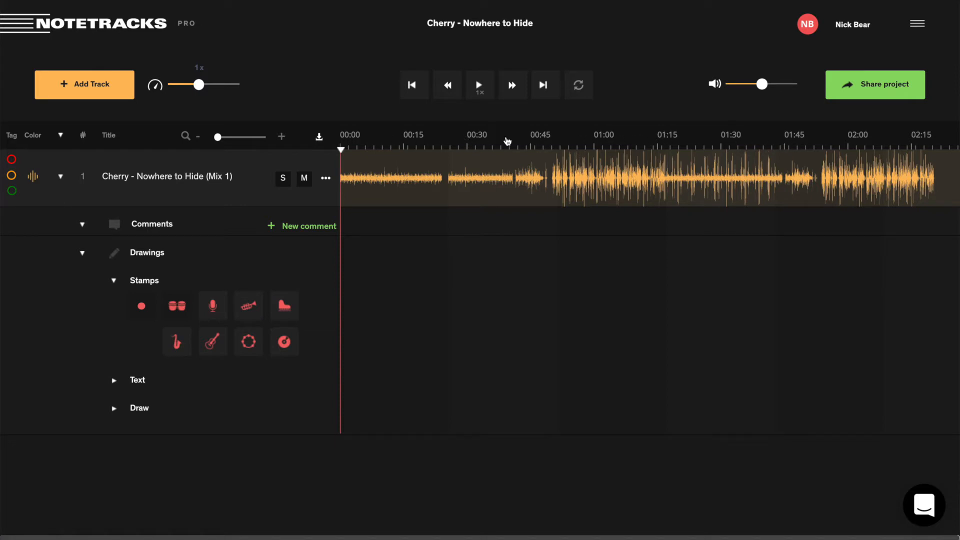
left_click(564, 165)
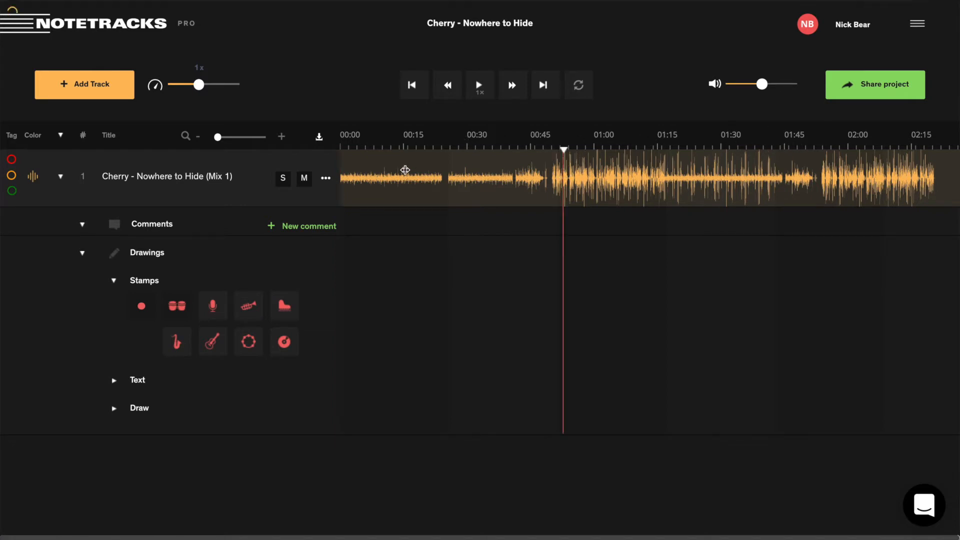
left_click(342, 175)
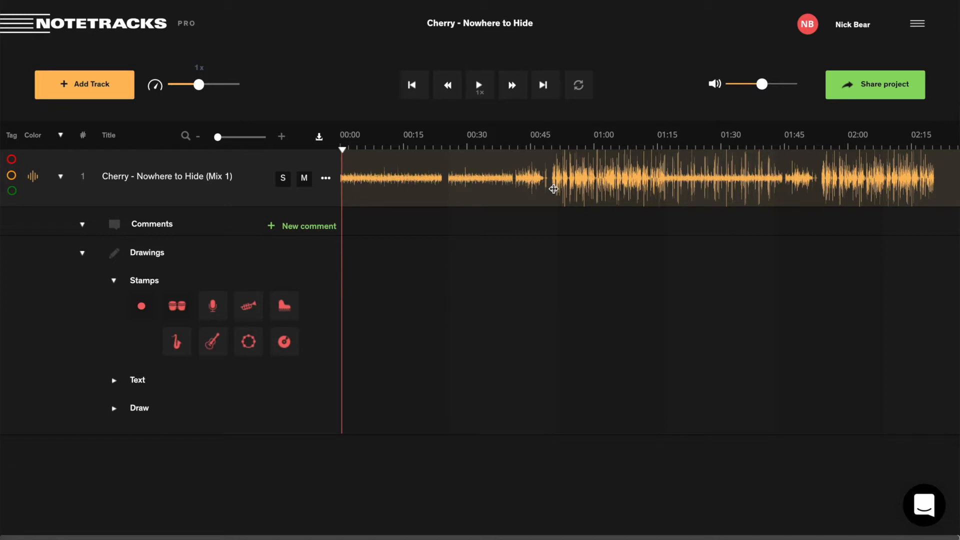
Post a 00:00 comment listing notes on the intro vocal chop and the replaced chorus sub bass.
left_click(307, 229)
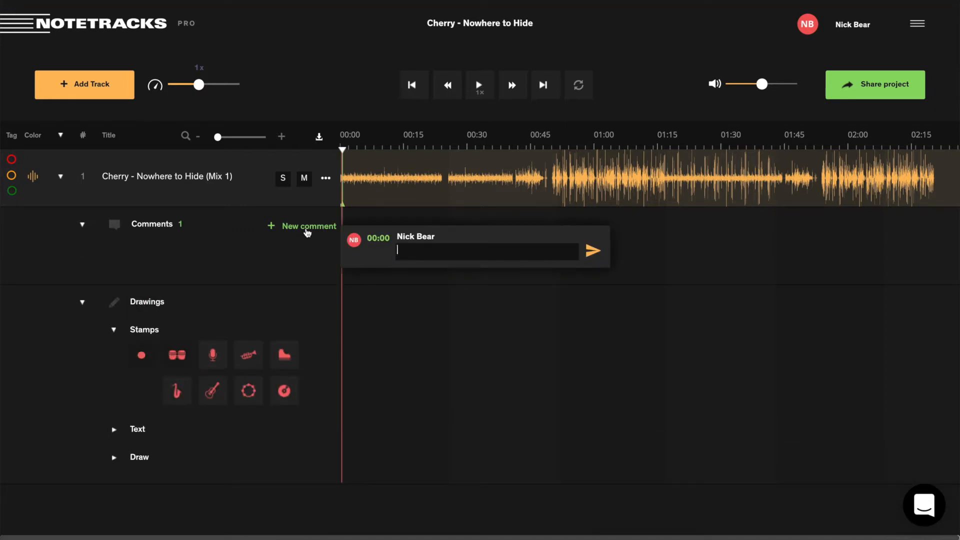
type("Here are some things")
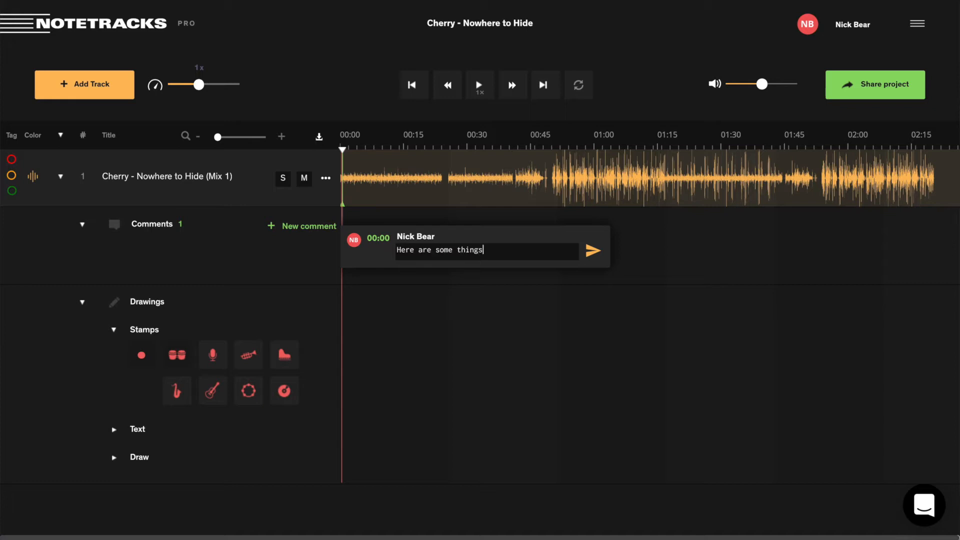
type(" that I want to have in mind ")
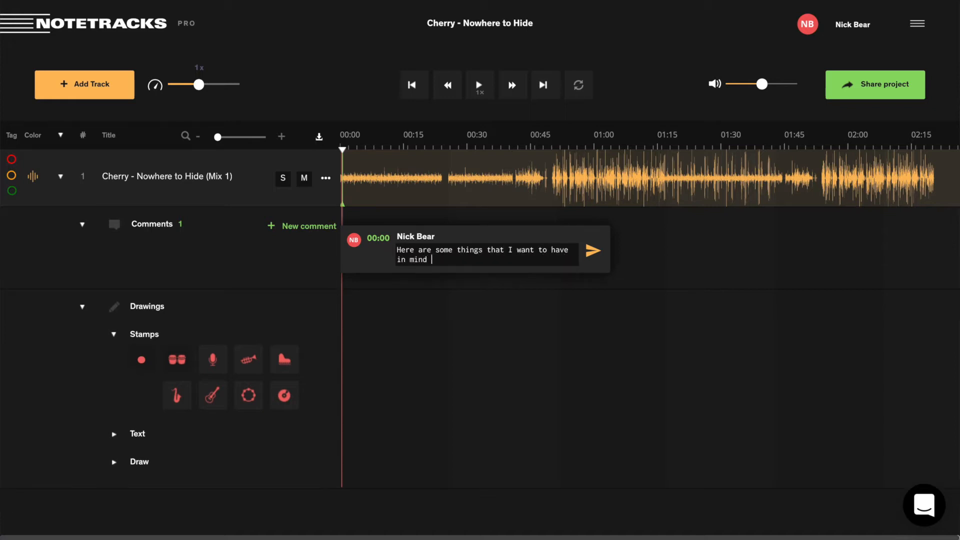
type("while you listen:")
key("Return")
key("Return")
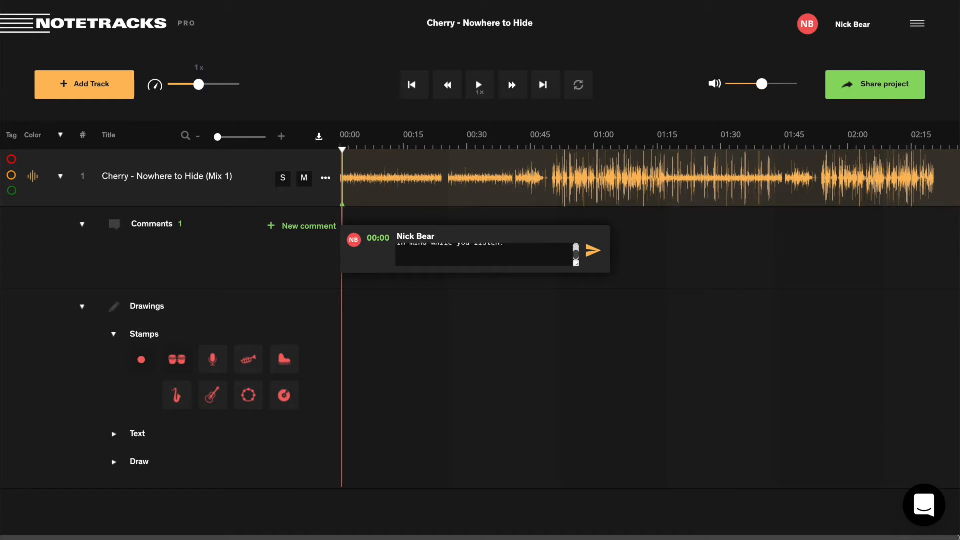
type("- Th")
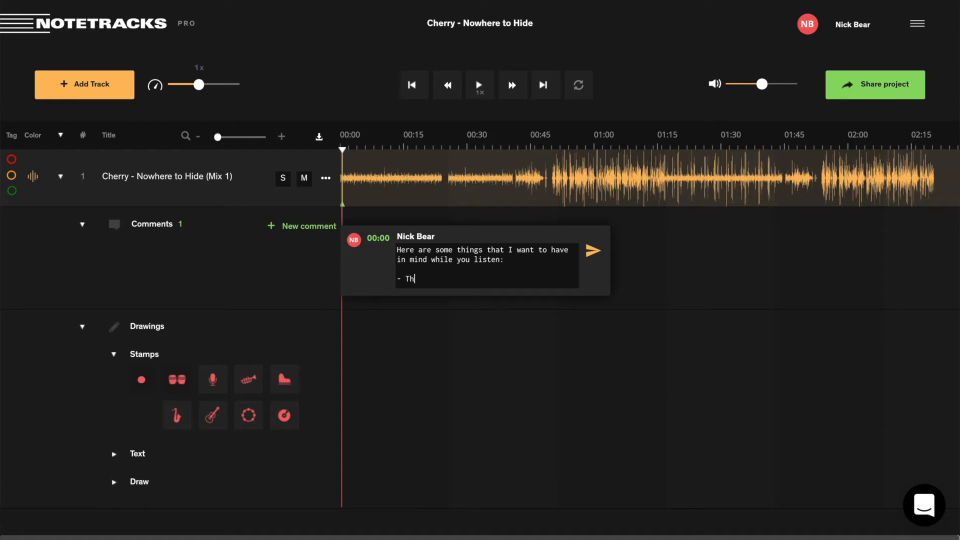
type("e demo included a vocal chop in th")
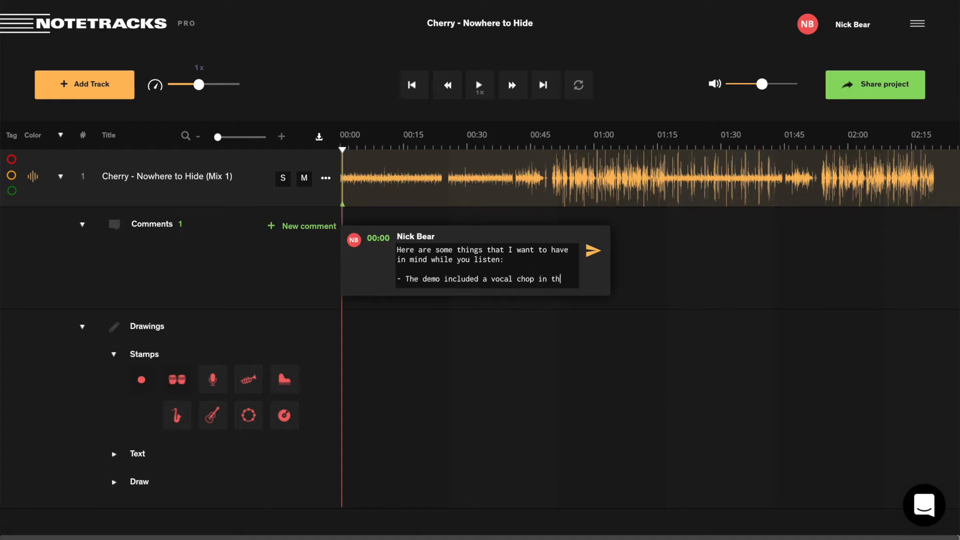
type("e intro. Did you cut that befo")
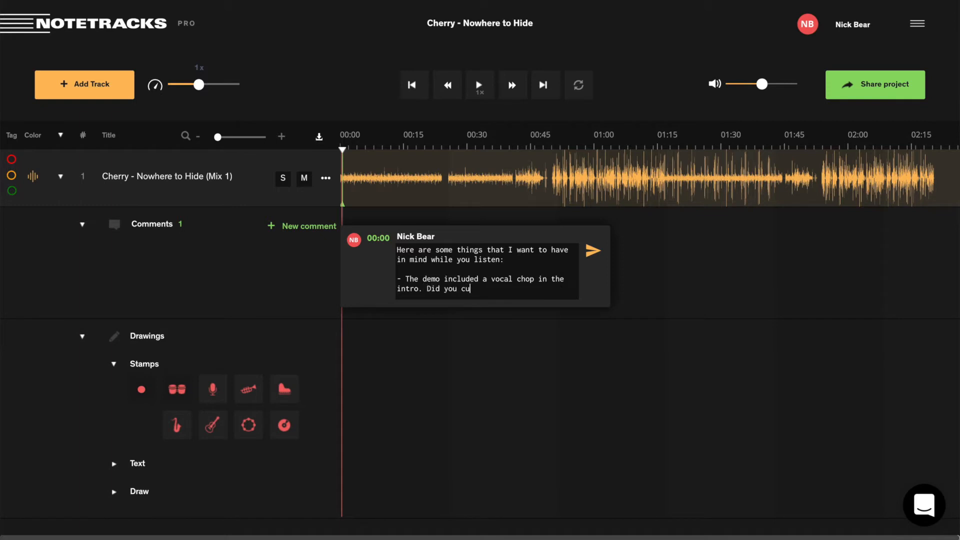
type("sending stems?")
key("Return")
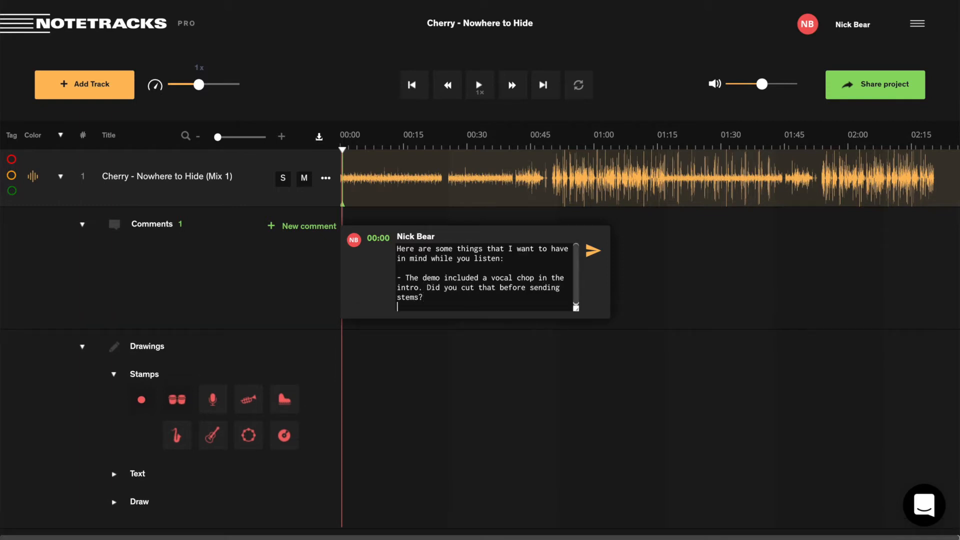
type("-")
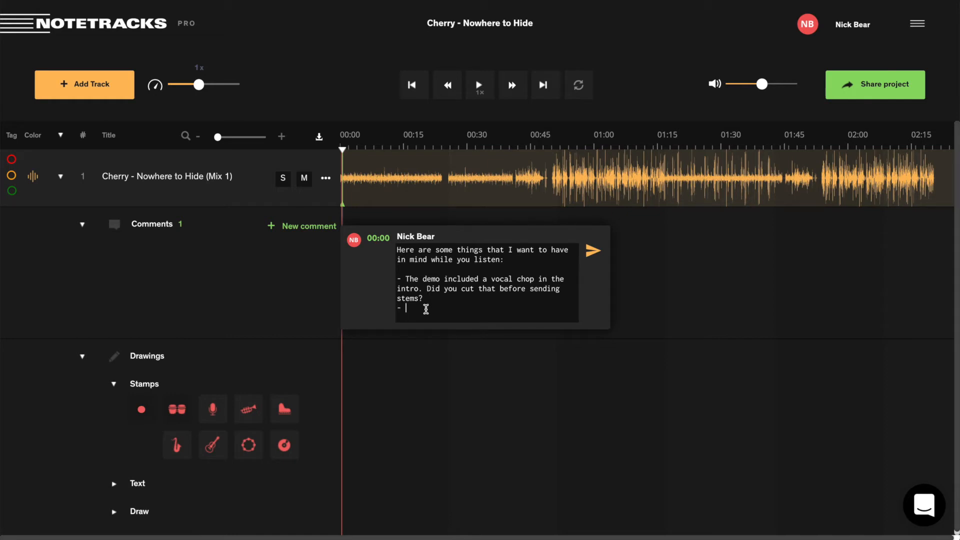
type("There was a sub bass playing when you s")
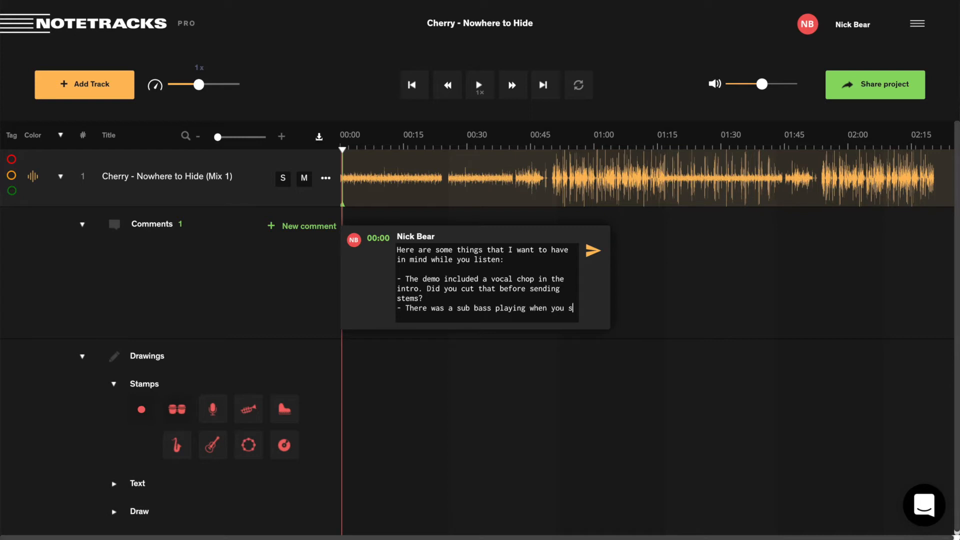
type("ent the stems")
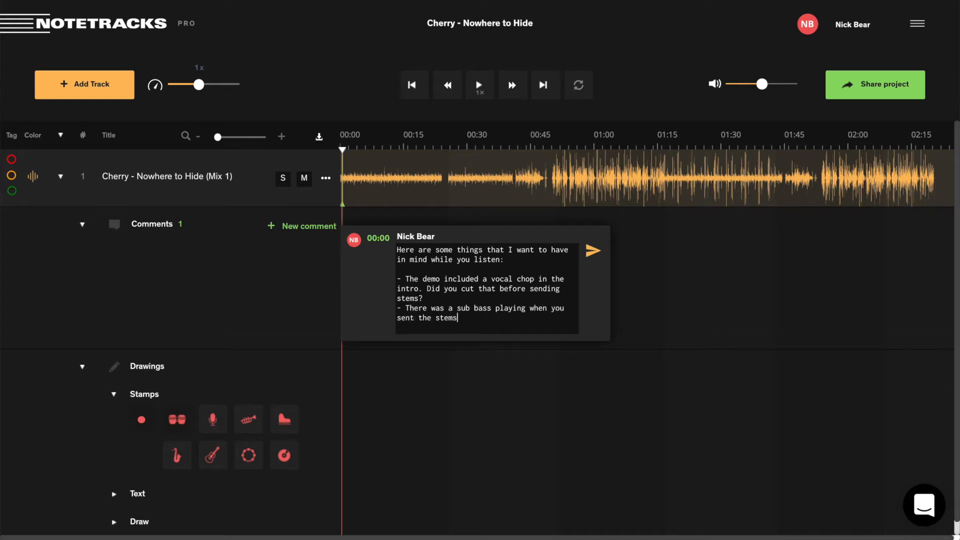
type(" in the chorus. I decided t")
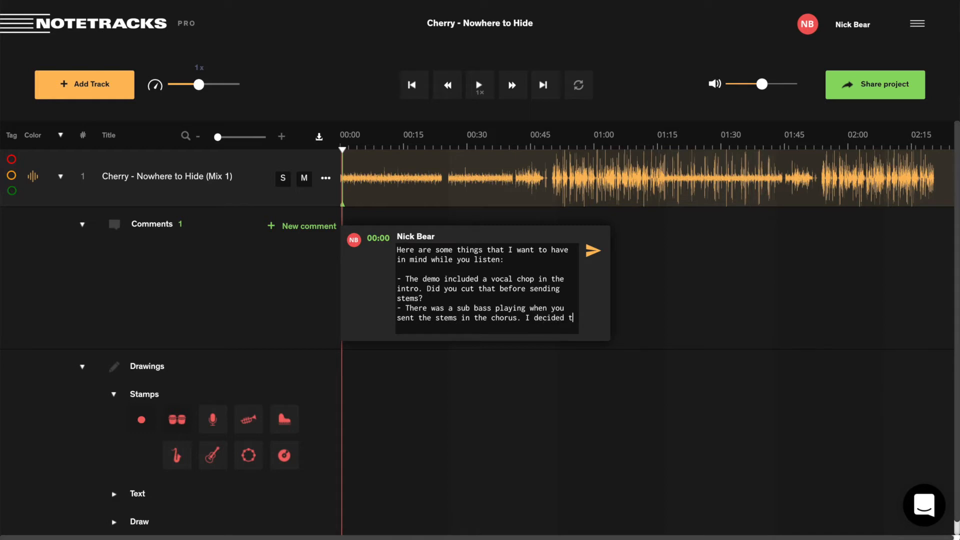
type("o lower the volume of")
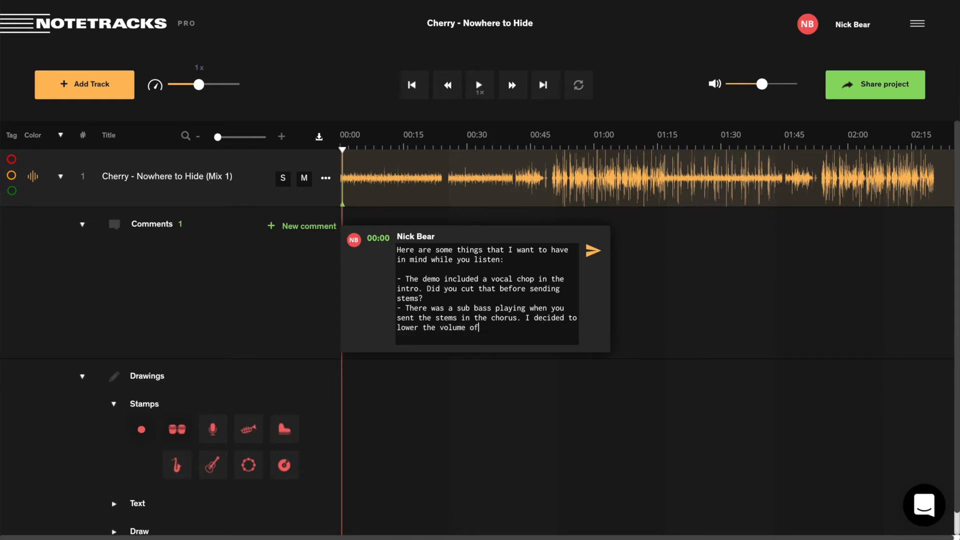
type(" that  and replace it with a ")
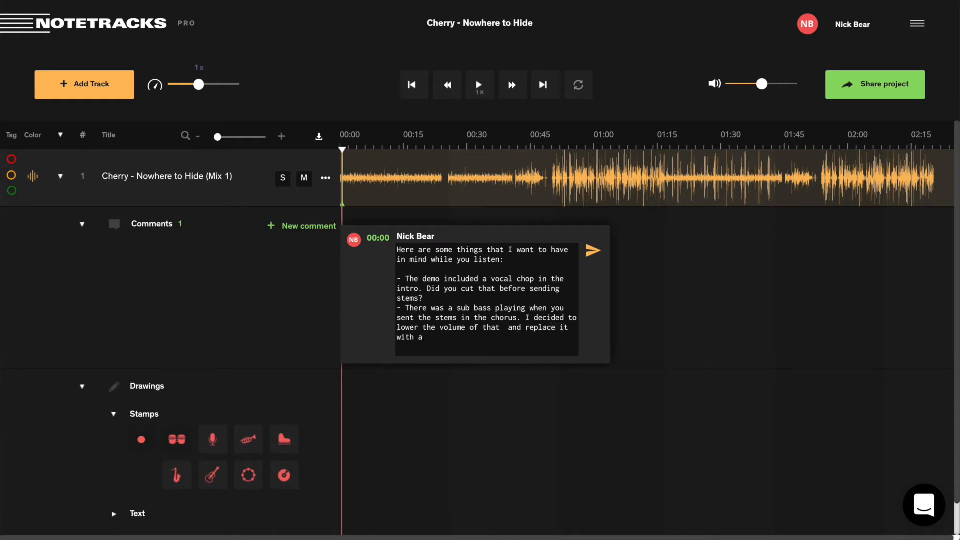
type("different synth.")
key("Return")
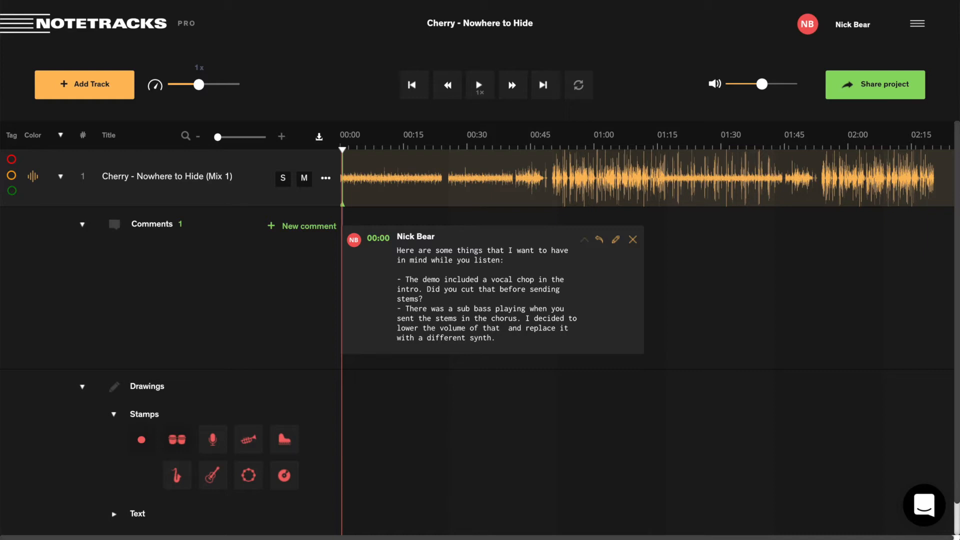
Invite the collaborator by their e-mail address with Can edit permission.
left_click(879, 92)
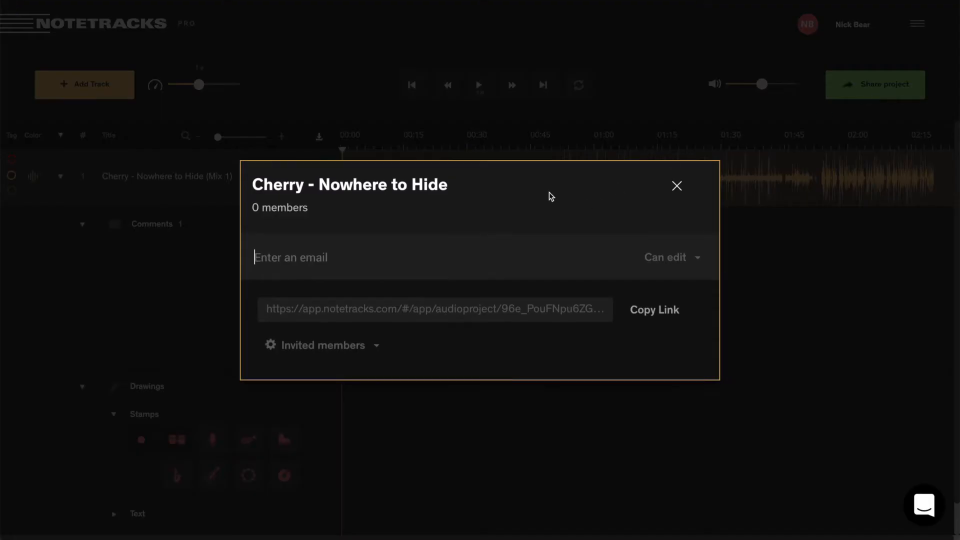
left_click(512, 274)
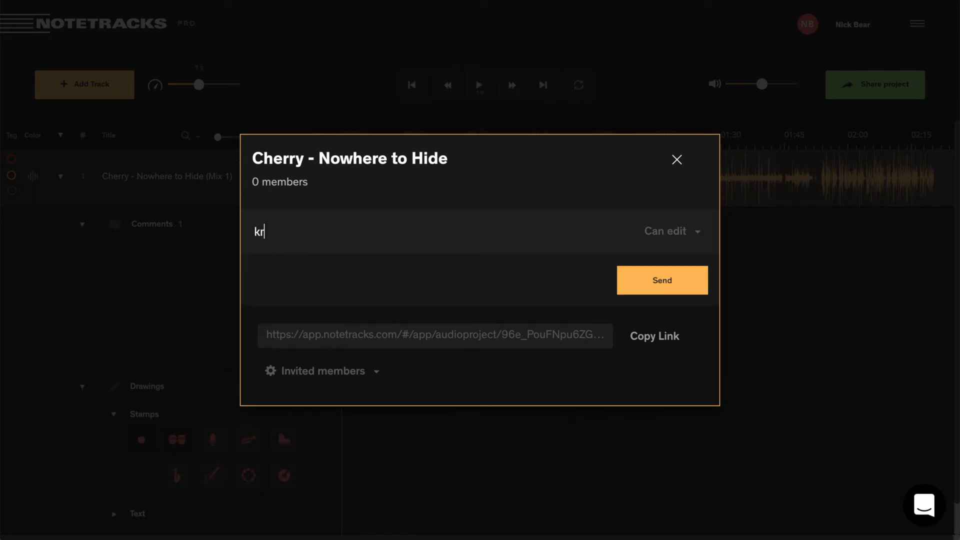
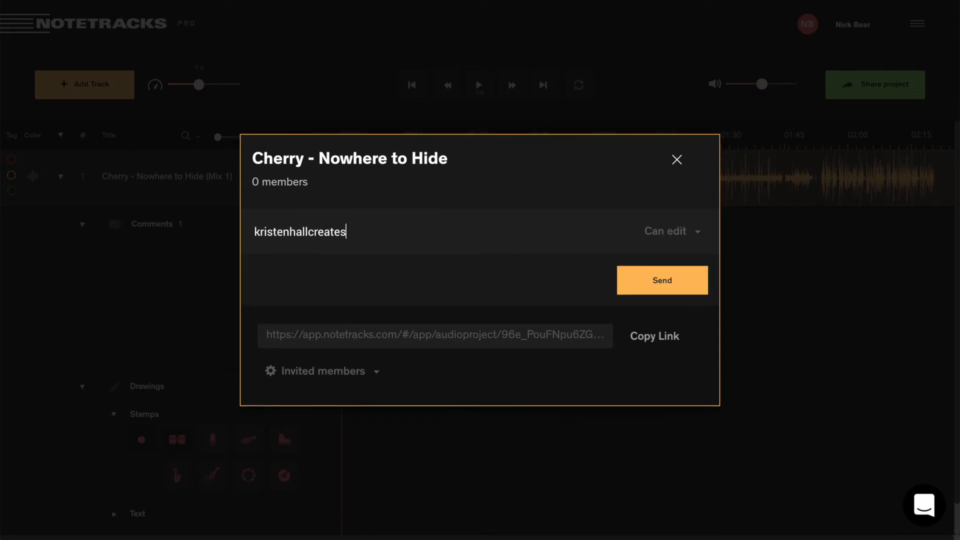
key("Return")
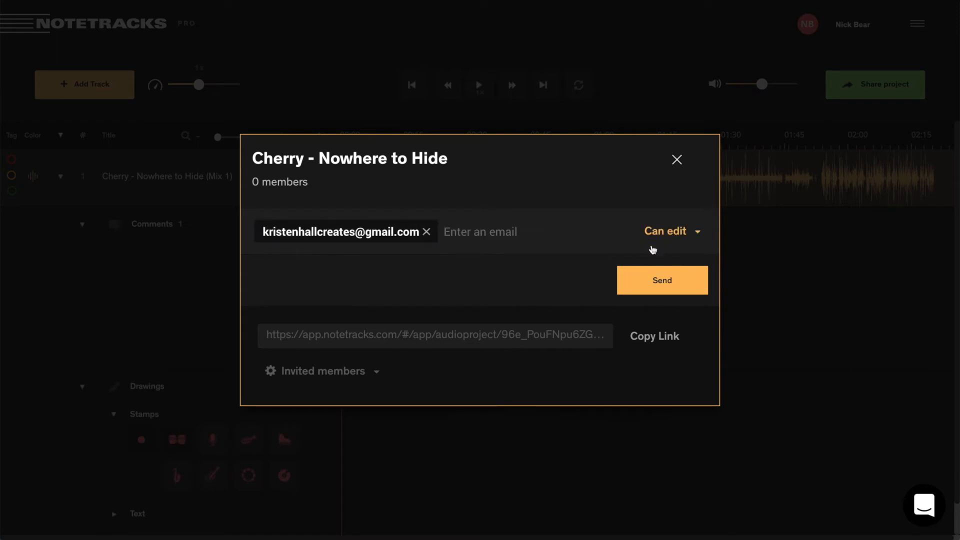
left_click(668, 237)
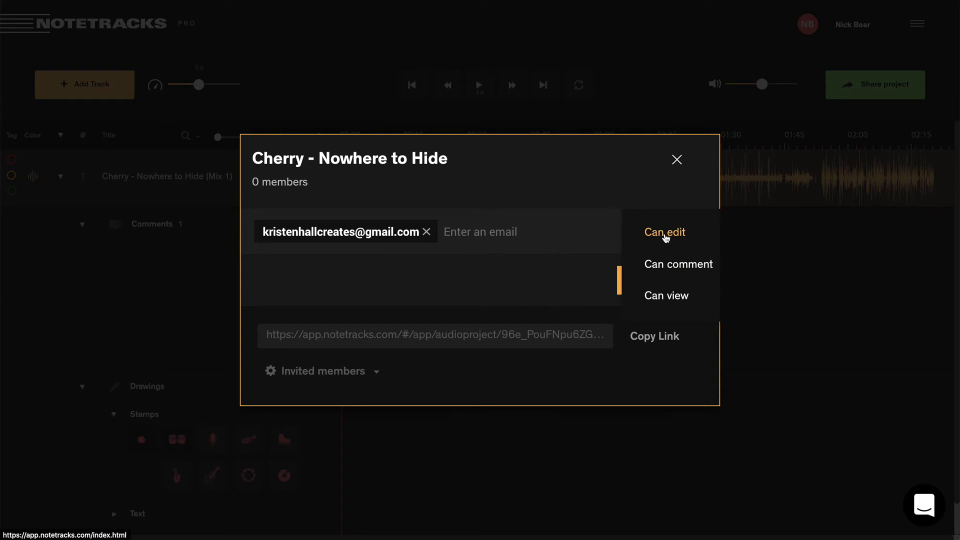
left_click(665, 237)
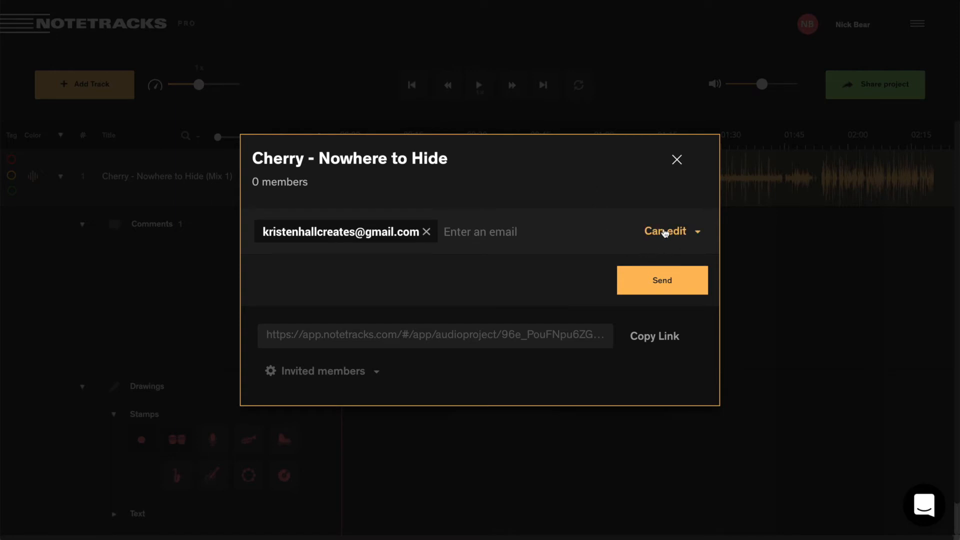
left_click(662, 289)
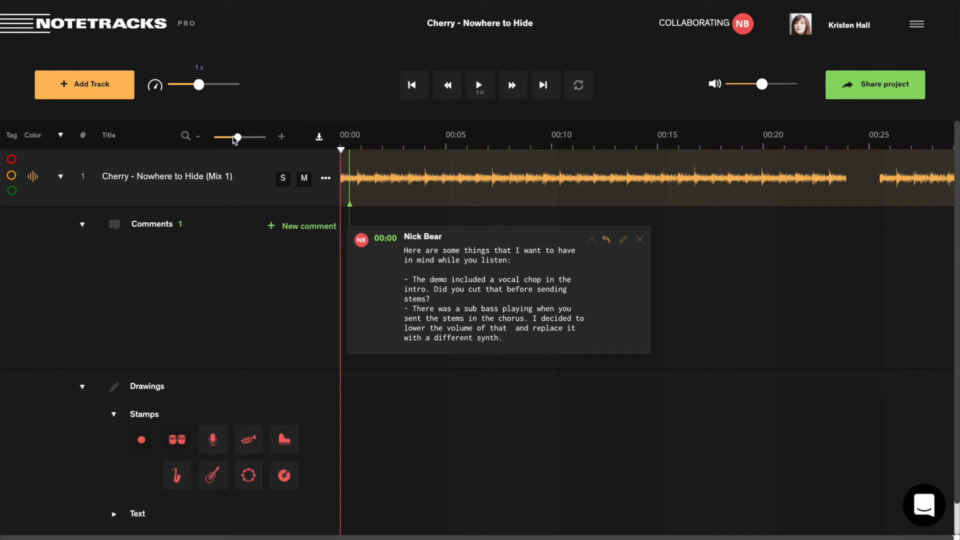
Place Intro, Verse and Chorus text labels near the start, 00:28 and 00:50.
left_click_drag(237, 138, 218, 136)
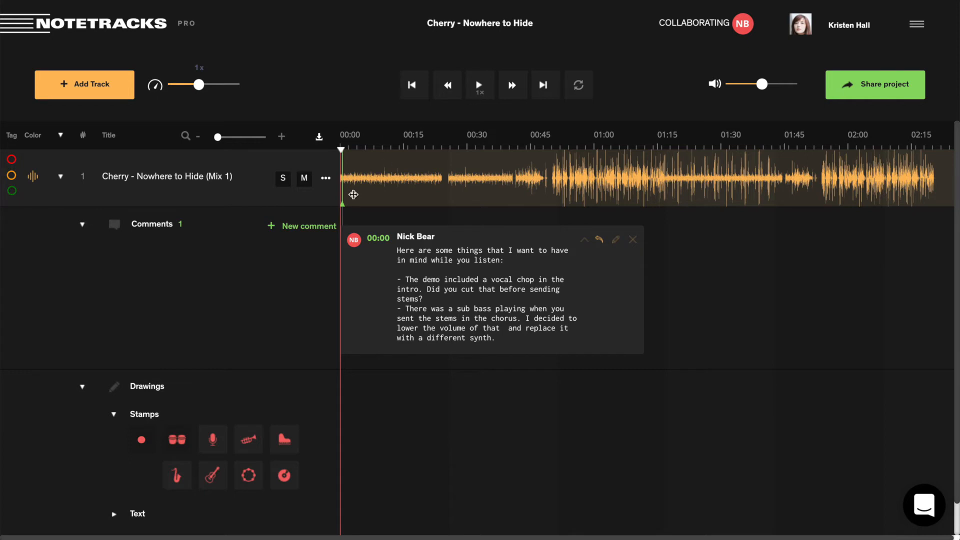
scroll(170, 363, "down", 1)
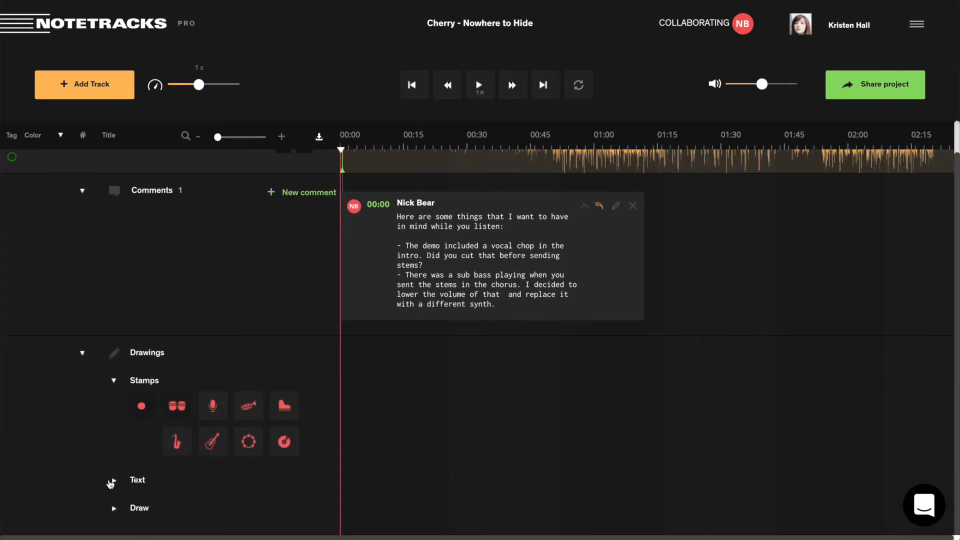
left_click(114, 508)
left_click(114, 442)
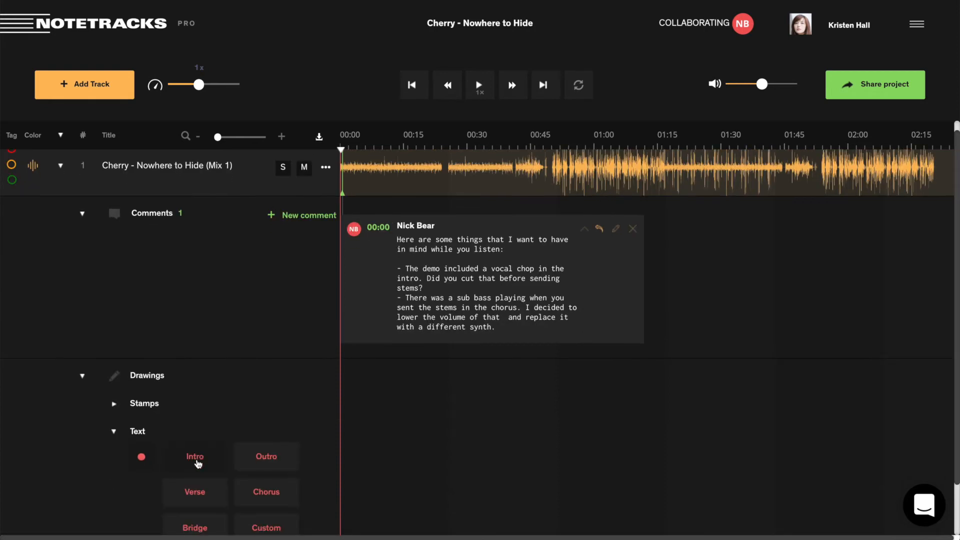
scroll(195, 455, "down", 2)
scroll(288, 395, "up", 2)
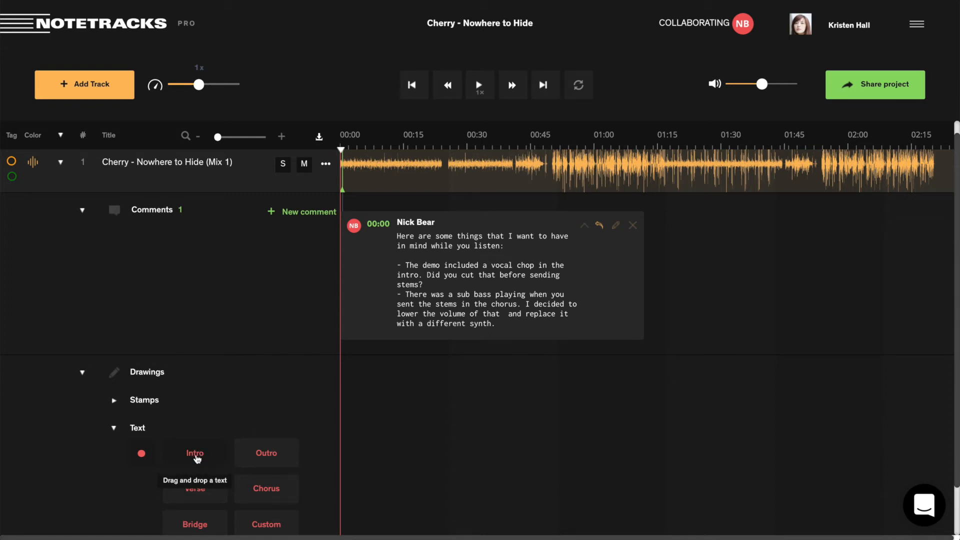
left_click_drag(195, 453, 362, 450)
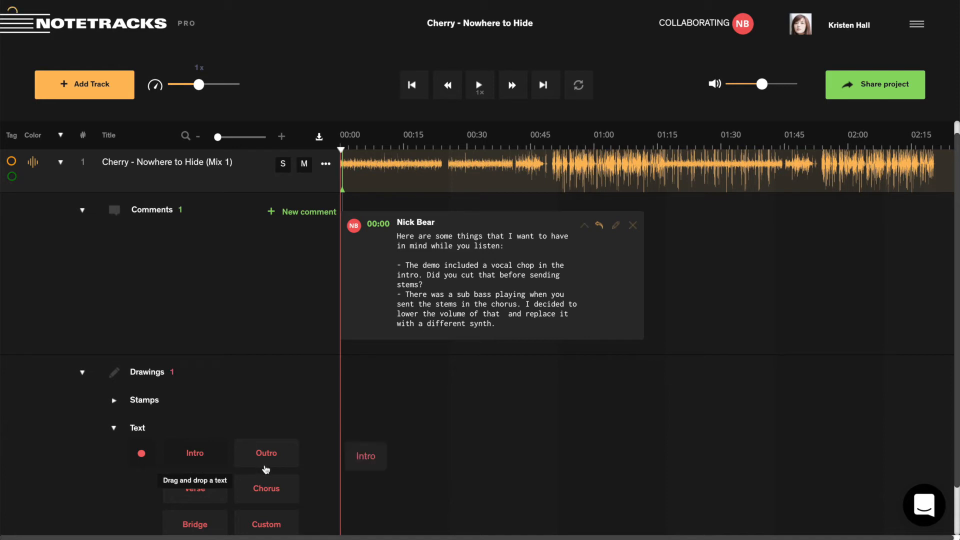
left_click_drag(206, 498, 430, 454)
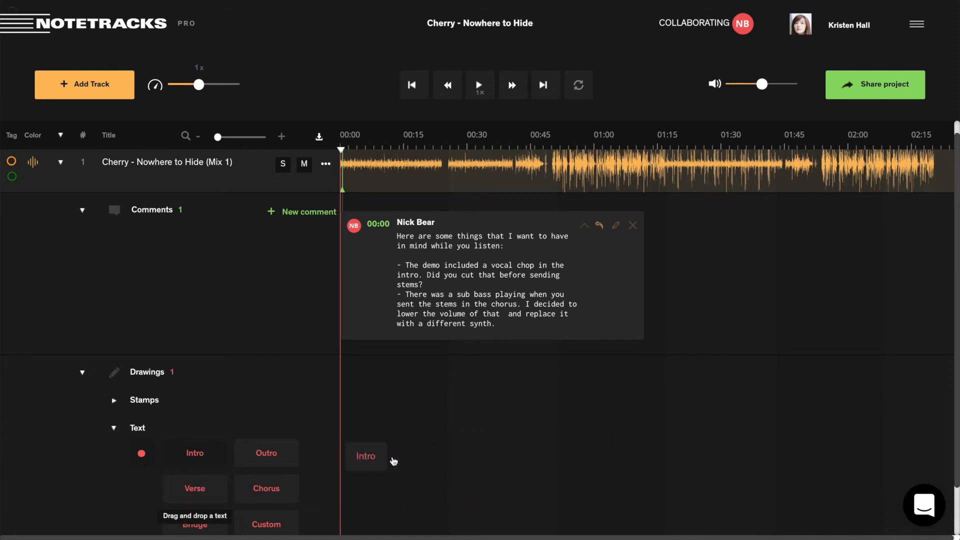
left_click_drag(275, 490, 550, 456)
Add a microphone stamp near the song's start and a piano stamp beneath Chorus.
left_click(113, 399)
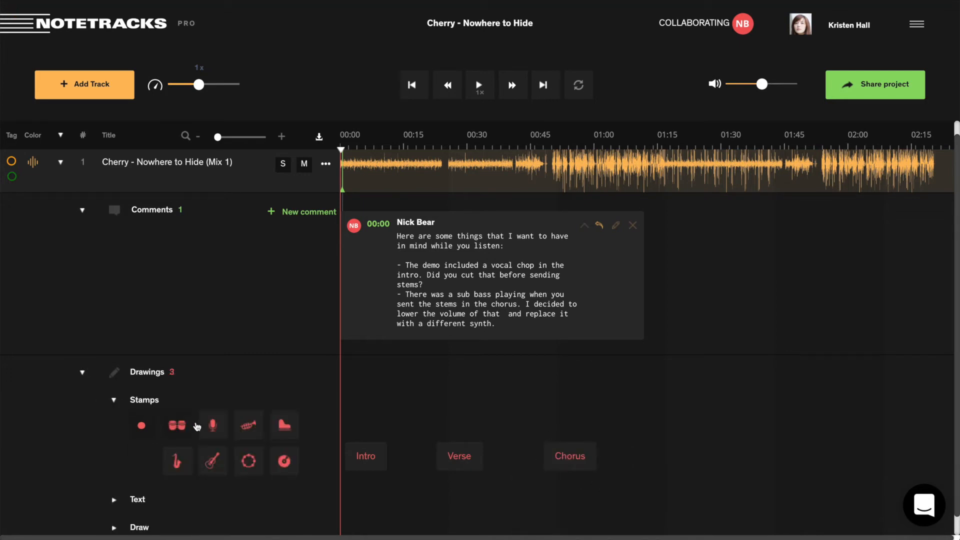
left_click_drag(212, 426, 360, 496)
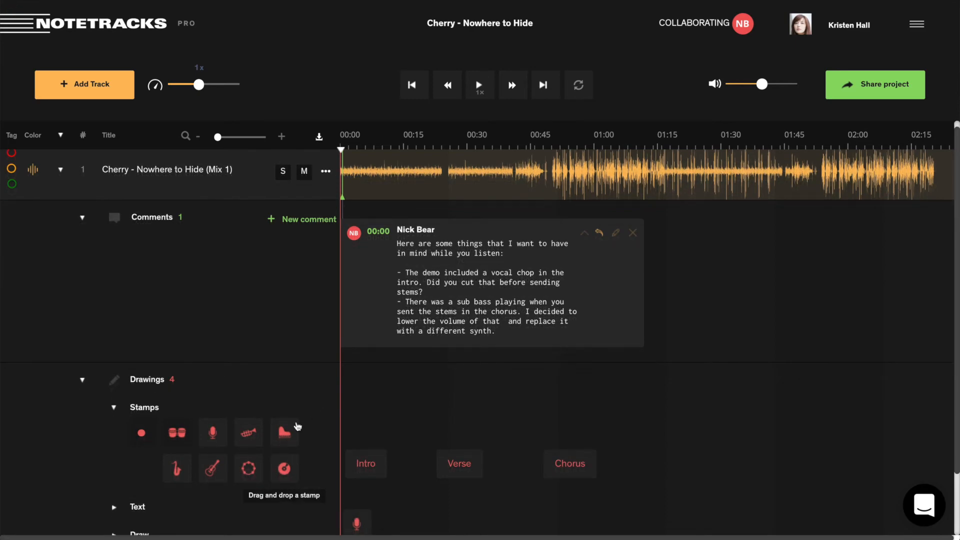
left_click_drag(297, 426, 547, 517)
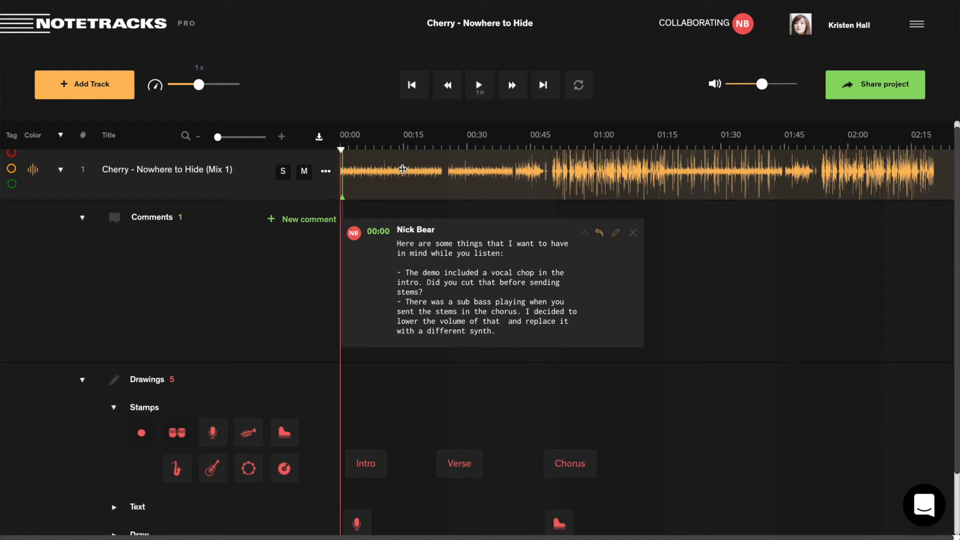
Post a 00:08 comment saying the intro vocal chop was cut and asking if it sounds better.
double_click(376, 173)
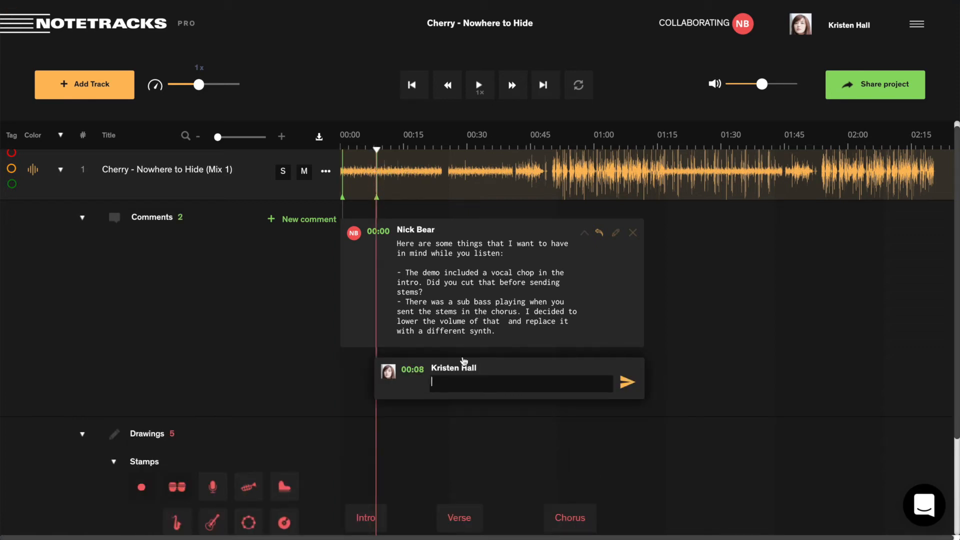
type("Yep! I cut the vocal chop out of the")
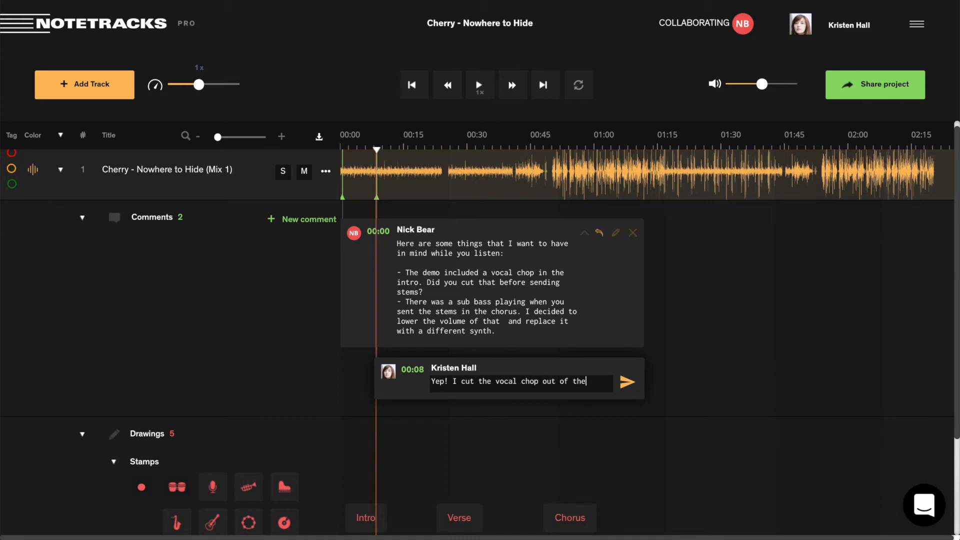
type(" intro. I think it ")
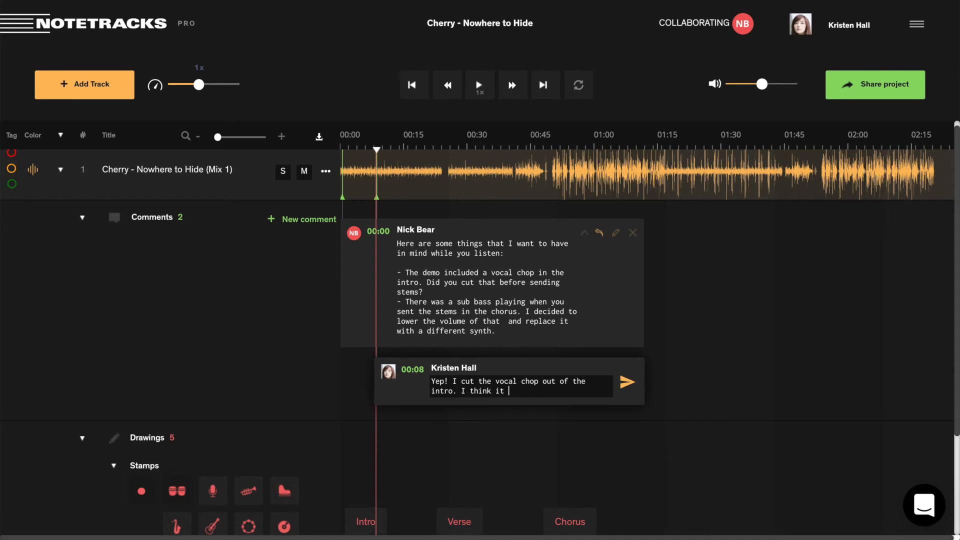
type("sounds better. Do you?")
key("Return")
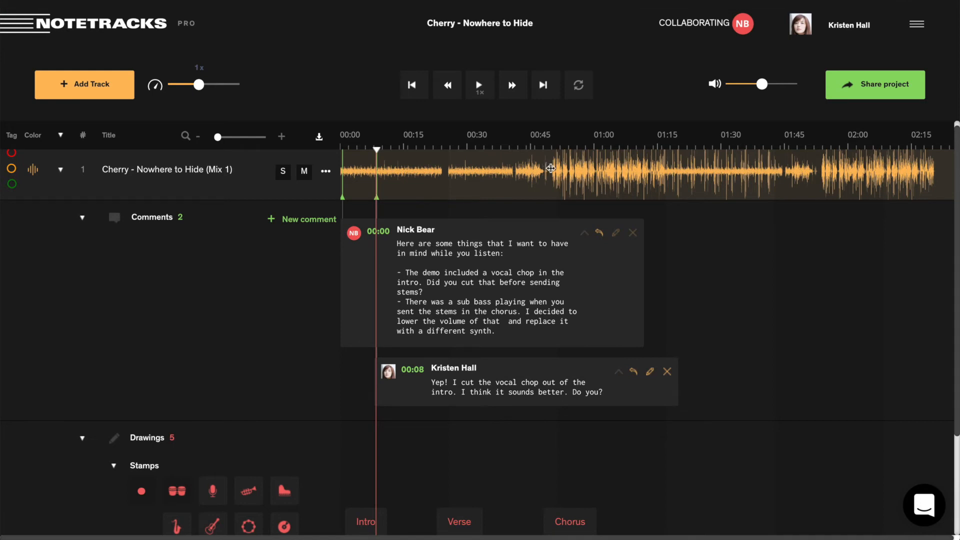
double_click(551, 168)
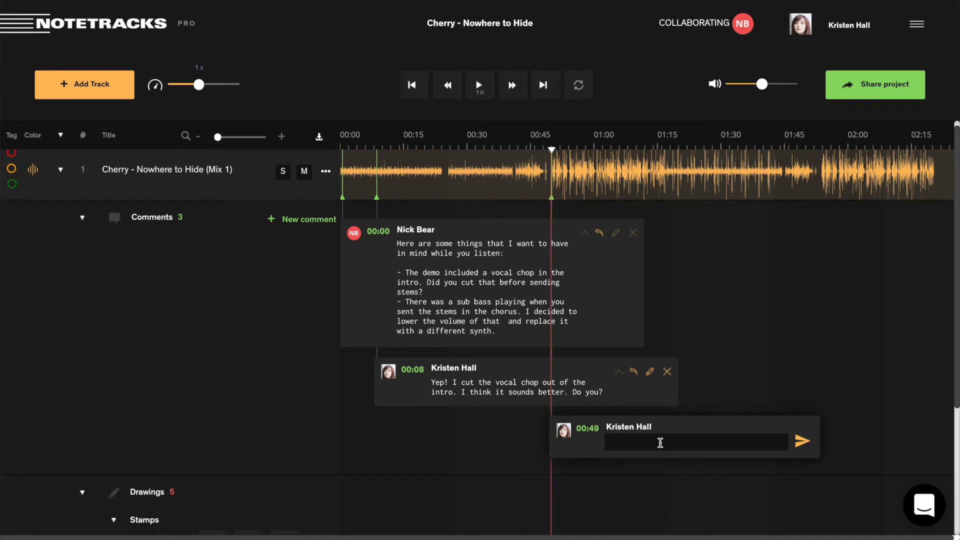
Post the 00:49 comment asking to bring up the piano and keys in this chorus.
type("Can we bring up the piano ")
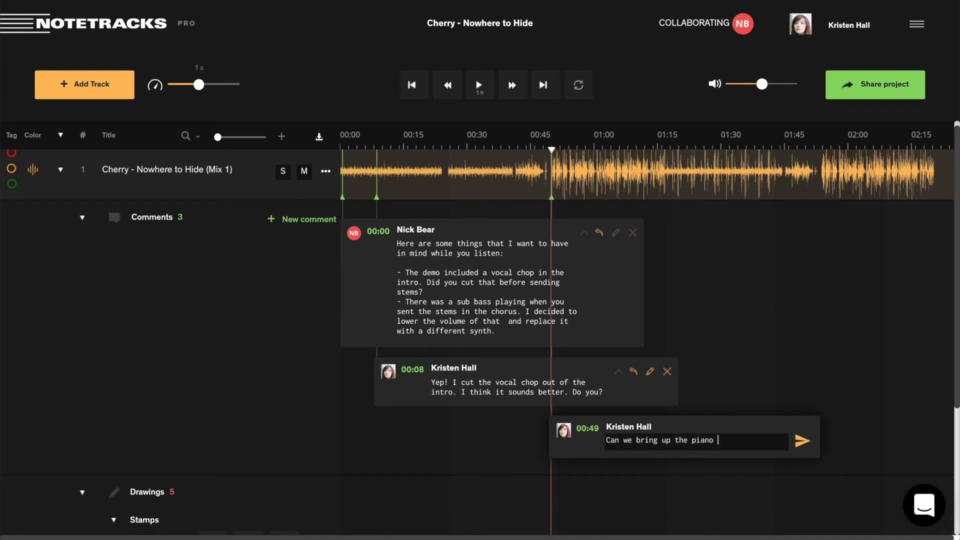
type("and keys overall in this chorus?")
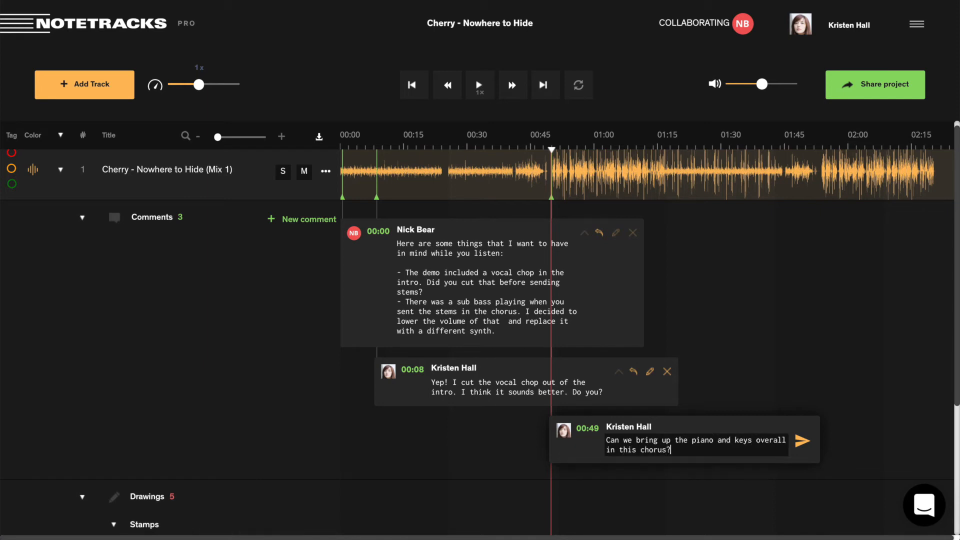
type(" I think it will help it sound bigger.")
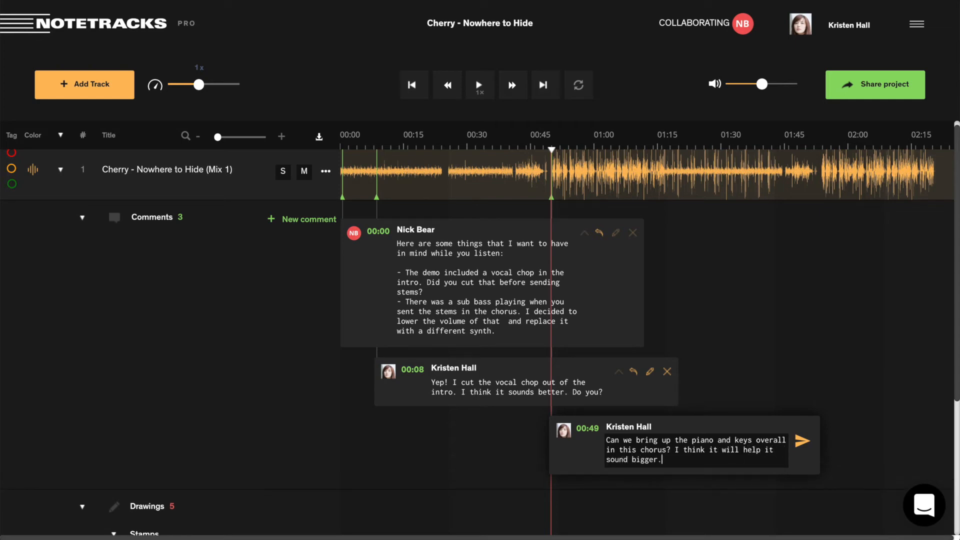
key("Return")
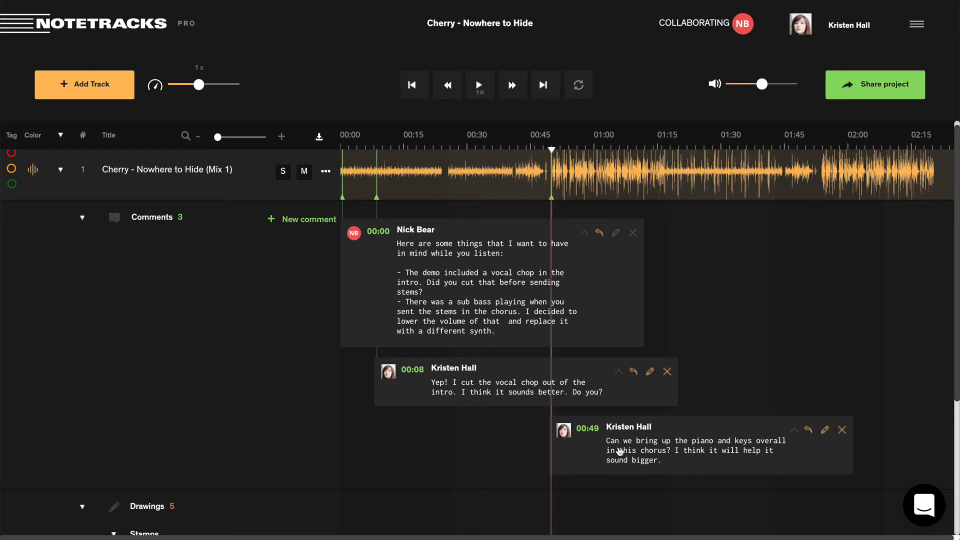
scroll(620, 451, "down", 4)
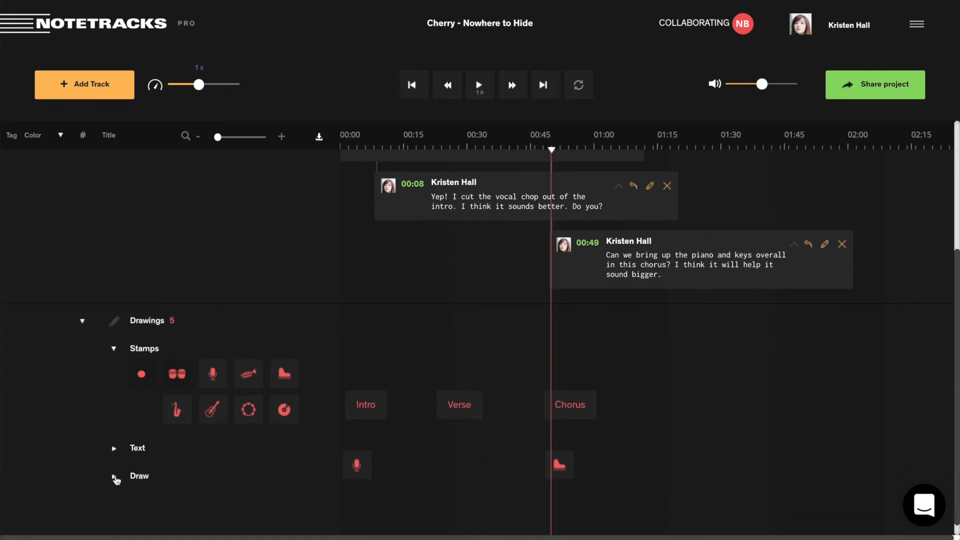
Sketch a red rising freehand line, save it, and move it to about 01:15.
left_click(114, 477)
left_click(210, 439)
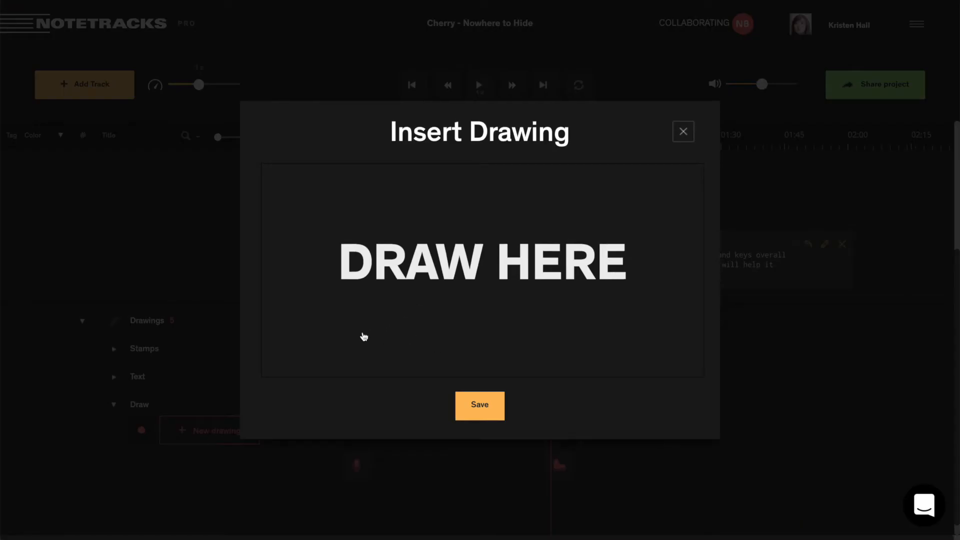
left_click_drag(358, 335, 630, 209)
left_click(482, 410)
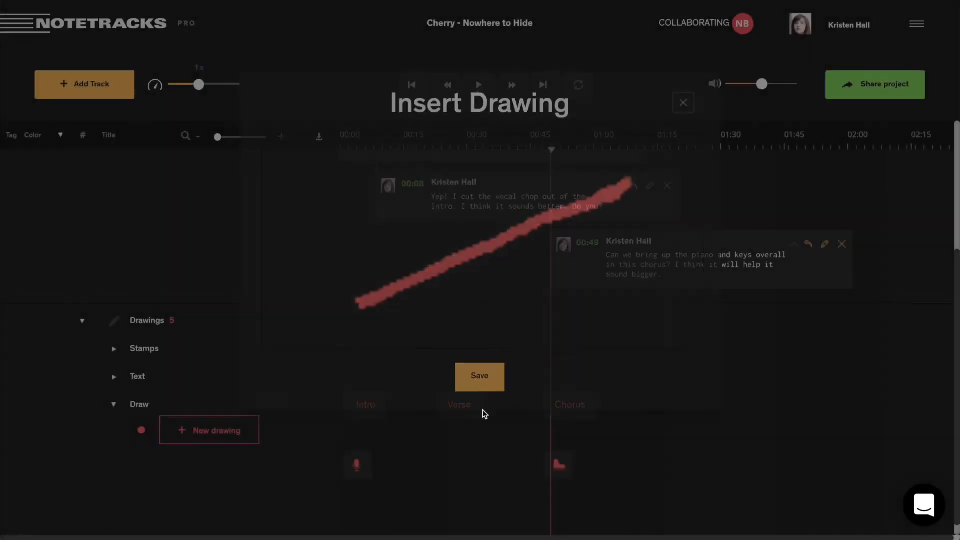
left_click_drag(621, 343, 733, 350)
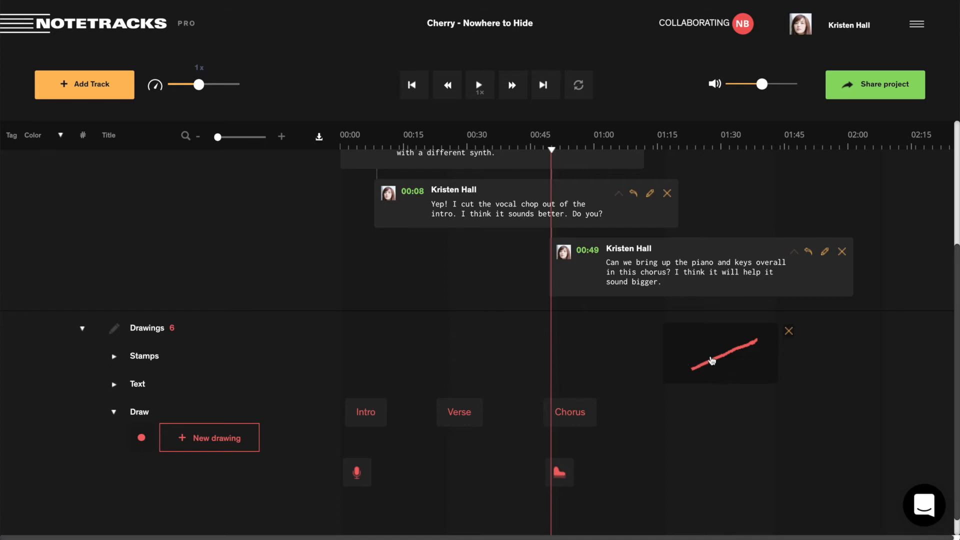
scroll(625, 359, "up", 3)
Delete the red line drawing, leaving five drawings in the Drawings lane.
scroll(625, 359, "right", 2)
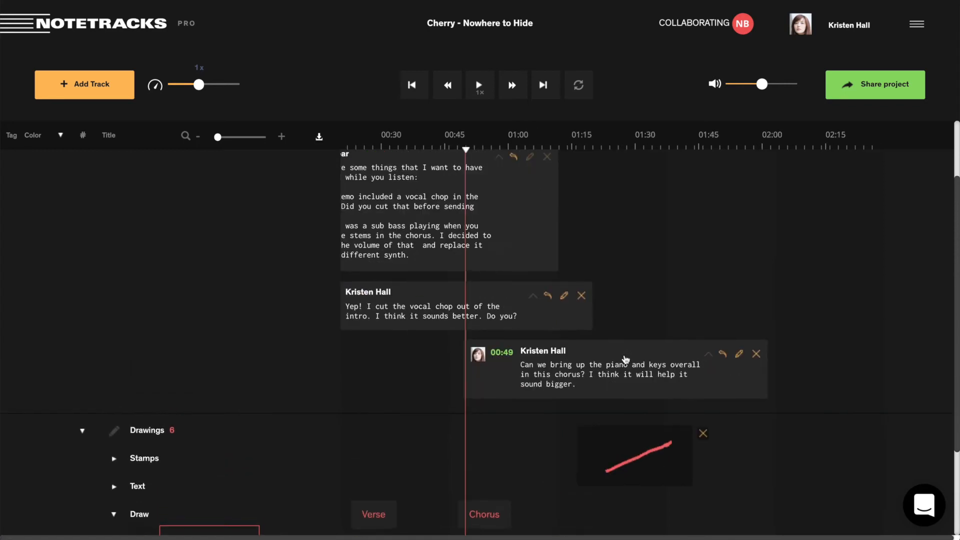
scroll(626, 359, "up", 1)
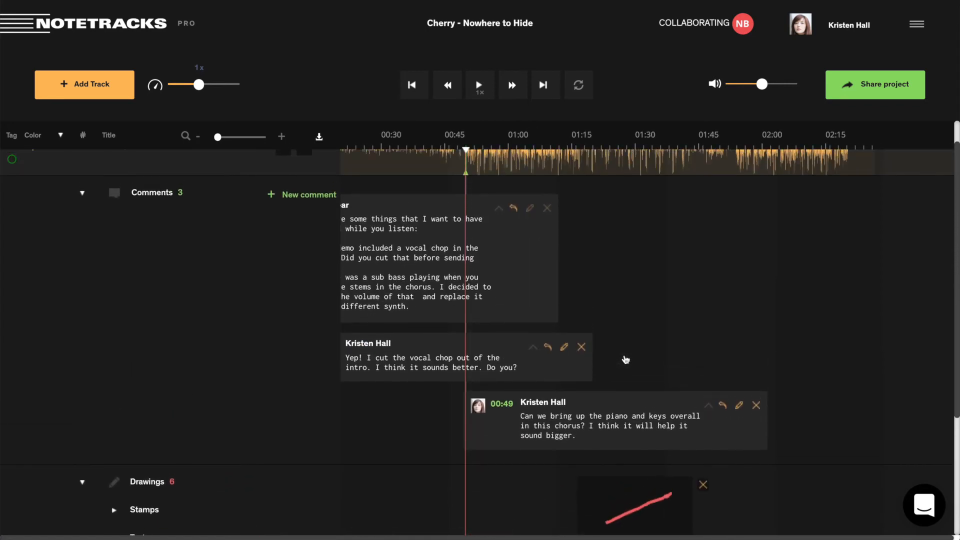
scroll(626, 359, "down", 1)
scroll(626, 360, "left", 2)
scroll(687, 355, "up", 1)
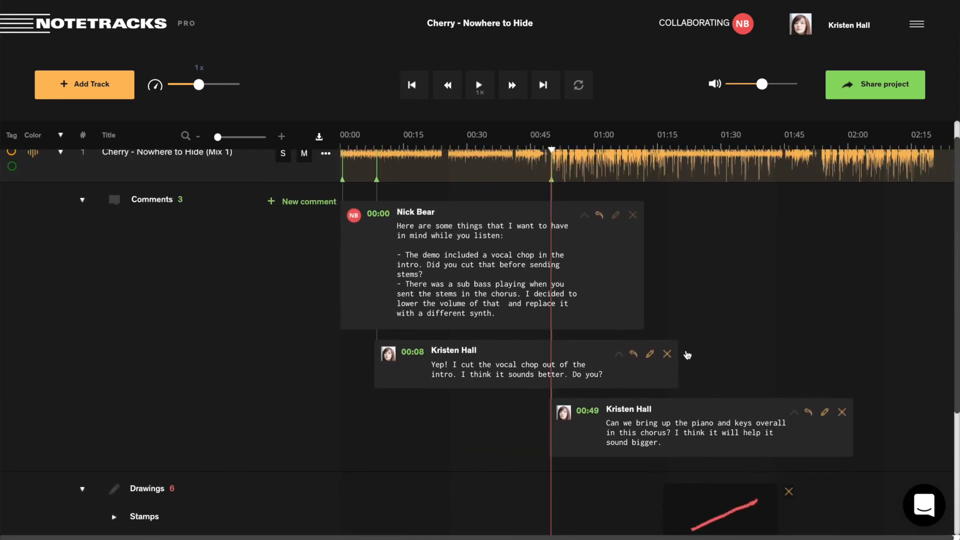
left_click(789, 492)
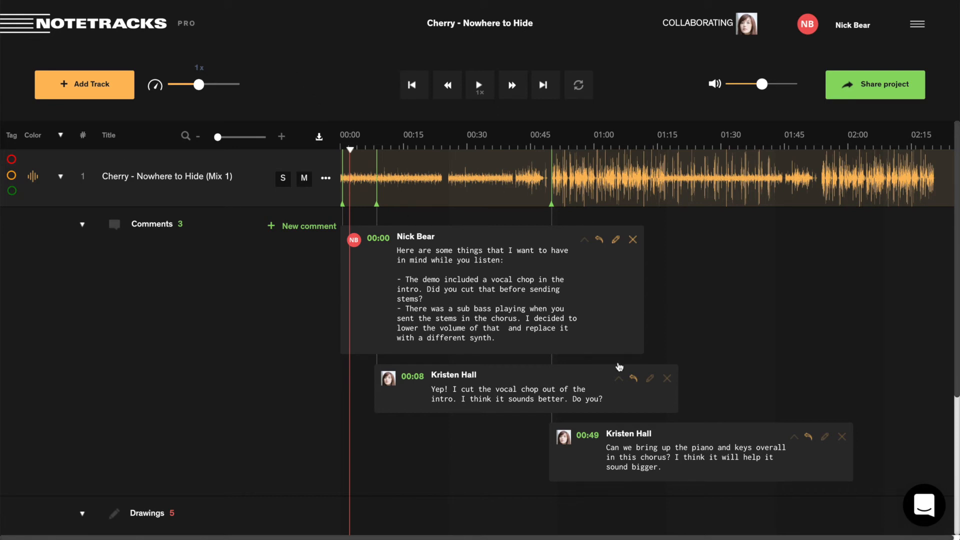
Reply 'I do think it sounds better!' under the 00:08 vocal chop comment.
left_click(634, 380)
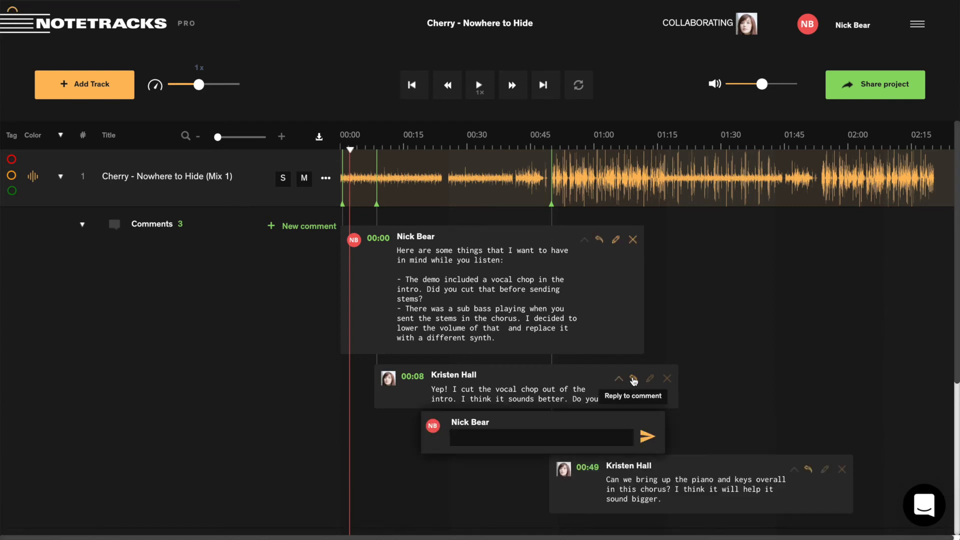
type("I do ")
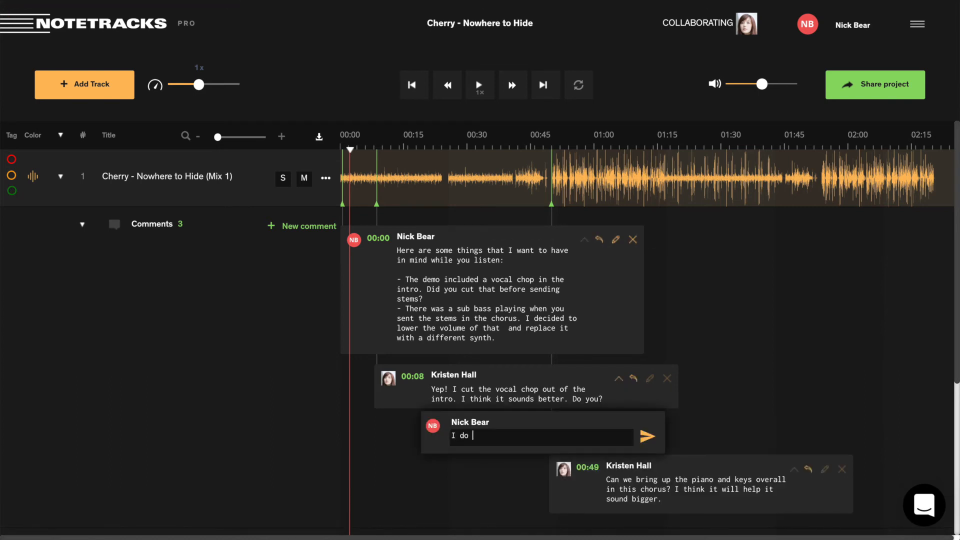
type("think it sounds better!")
key("Return")
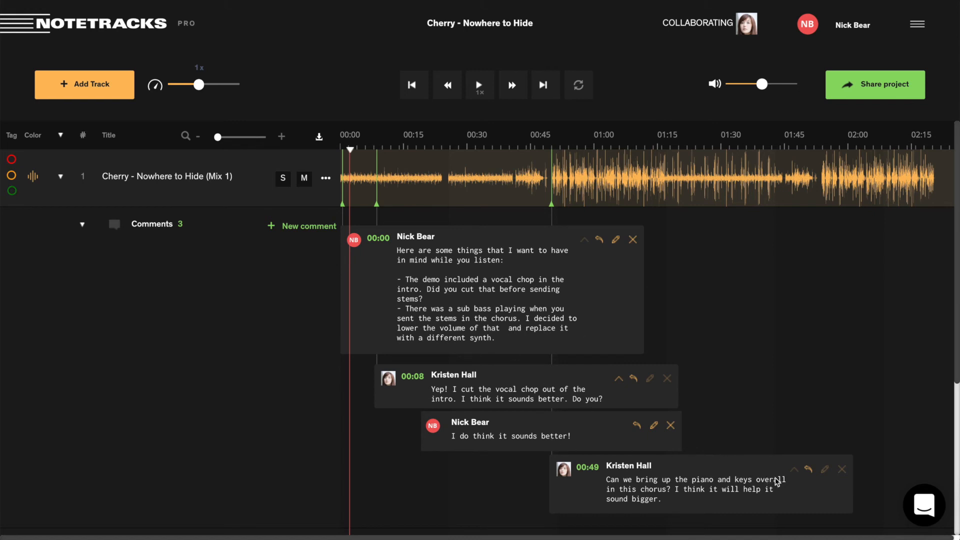
Reply 'Of course! Shipping it in mix 2.' under the 00:49 piano comment.
left_click(808, 470)
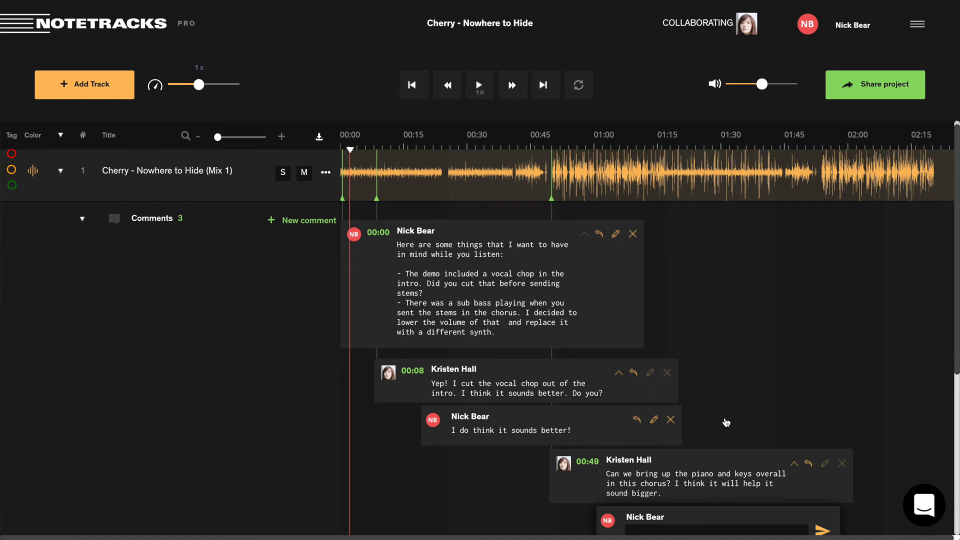
scroll(726, 423, "down", 1)
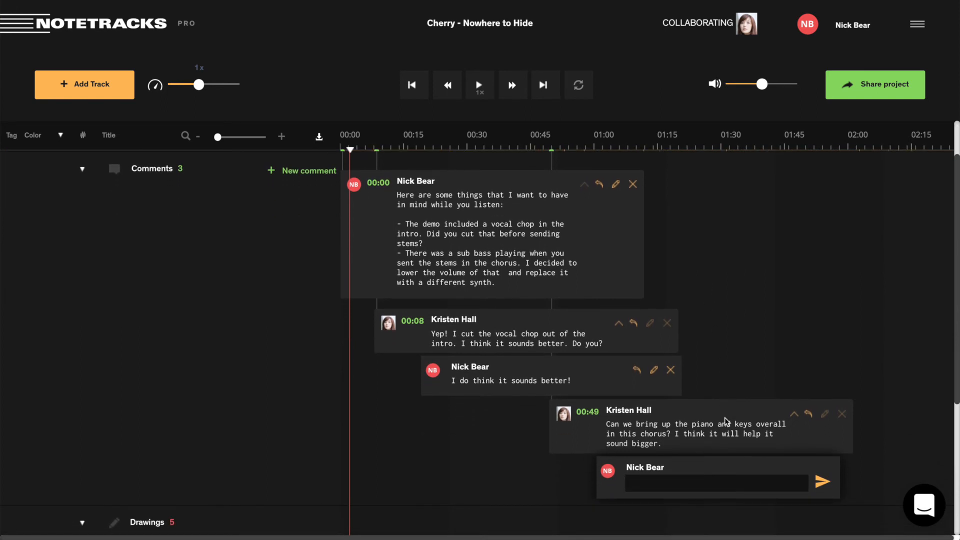
type("Of course! Shipping it in mix 2.")
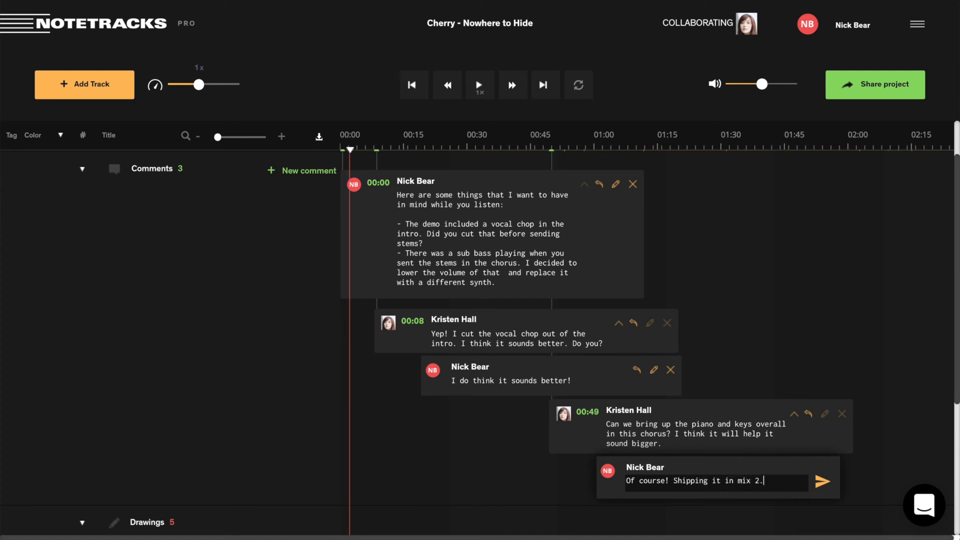
key("Return")
scroll(584, 365, "up", 2)
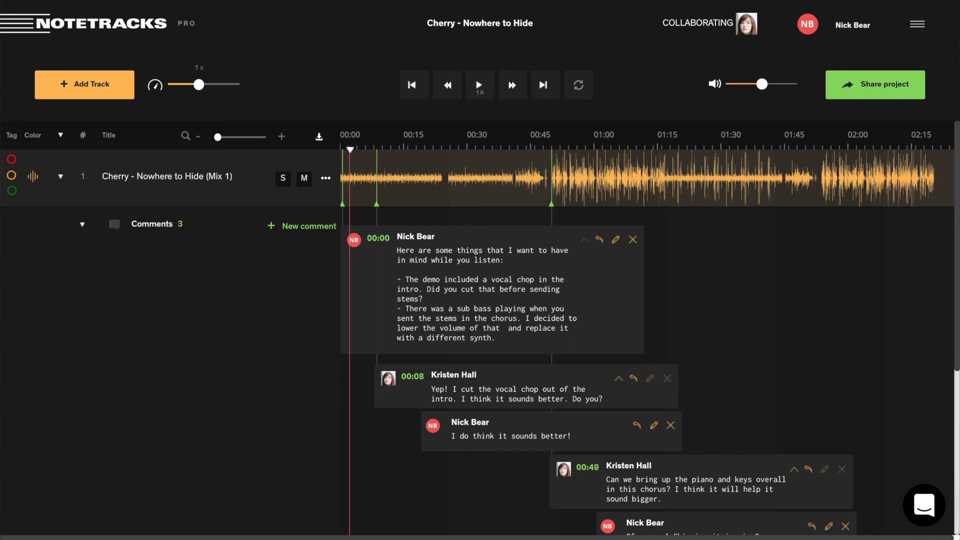
Collapse the Mix 1 track and upload the Cherry - Nowhere to Hide Mix 2 .wav as a new track.
left_click(61, 178)
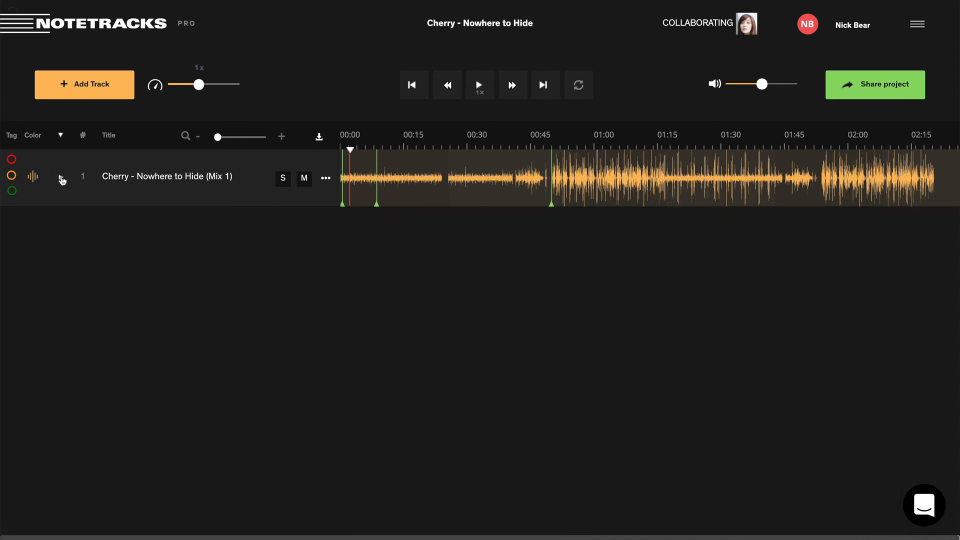
left_click(95, 92)
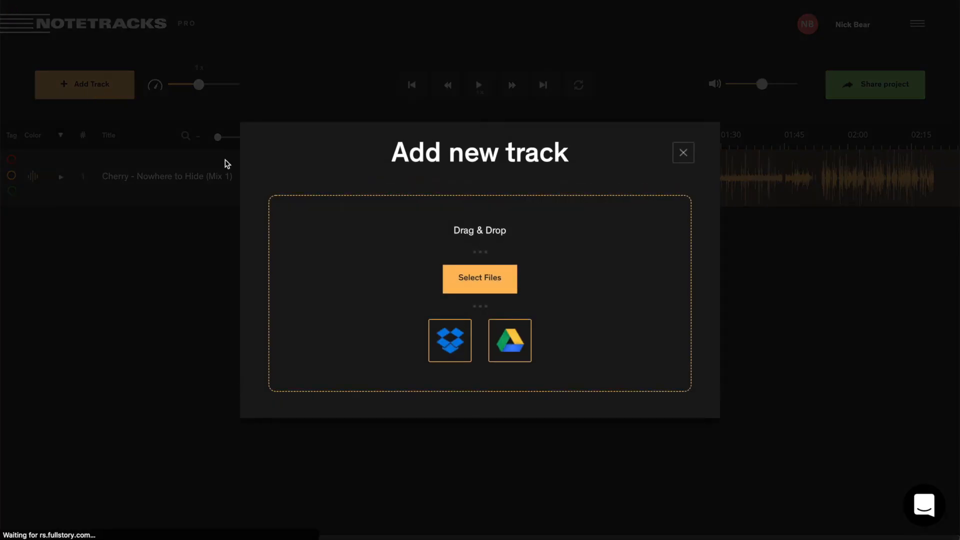
left_click_drag(315, 210, 446, 244)
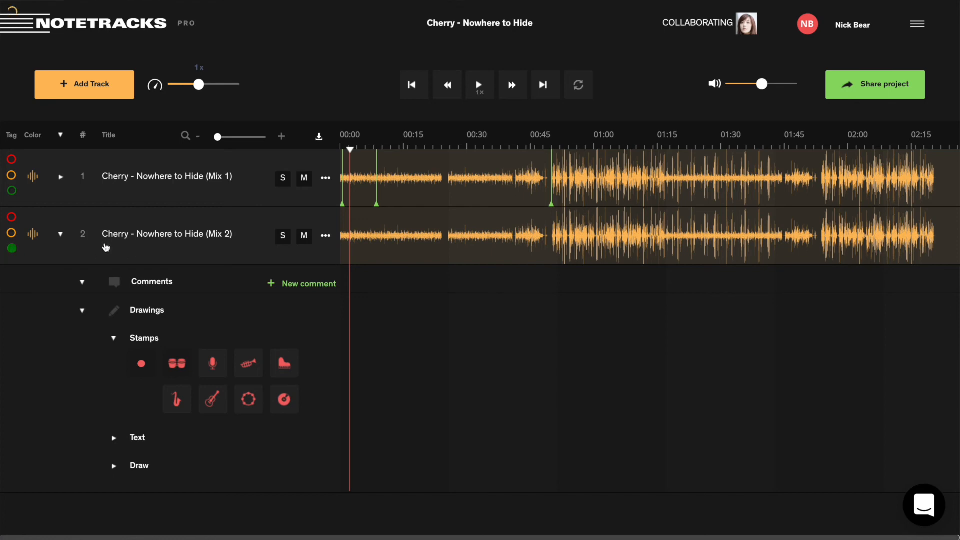
Give Mix 2 a green tag and Mix 1 a red tag, then collapse Mix 2's panel.
left_click(12, 250)
left_click(12, 161)
left_click(62, 233)
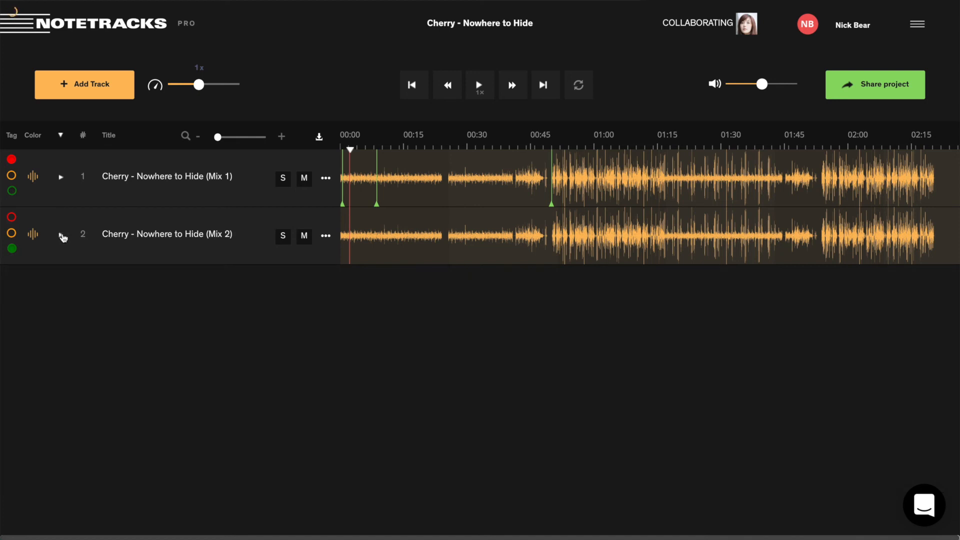
Sort the track list by the # column so Mix 2 appears above Mix 1.
left_click(83, 139)
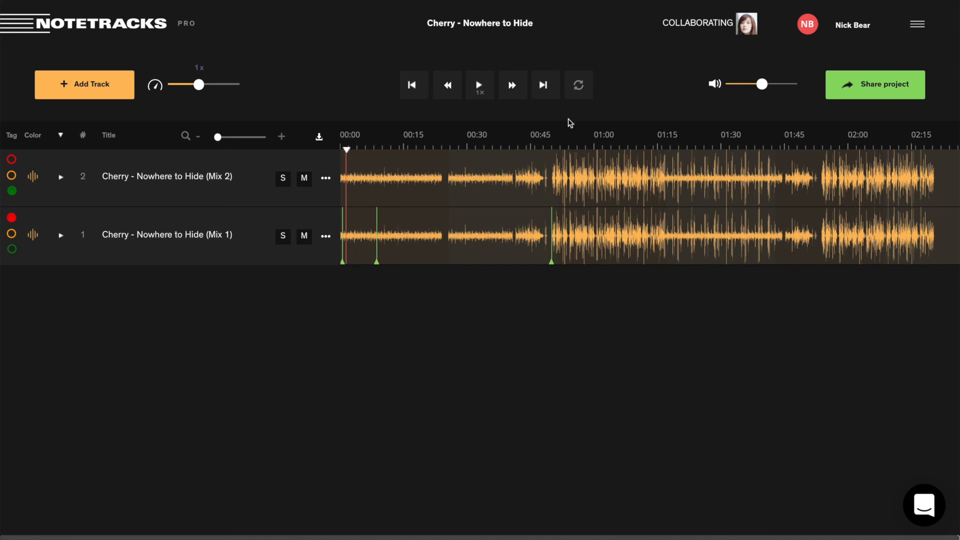
left_click(578, 92)
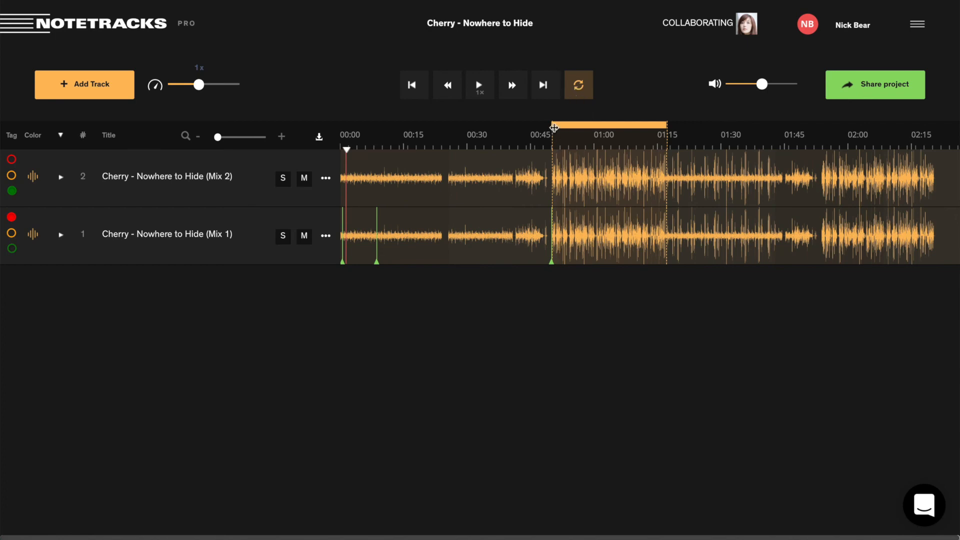
left_click(554, 128)
left_click_drag(665, 125, 663, 126)
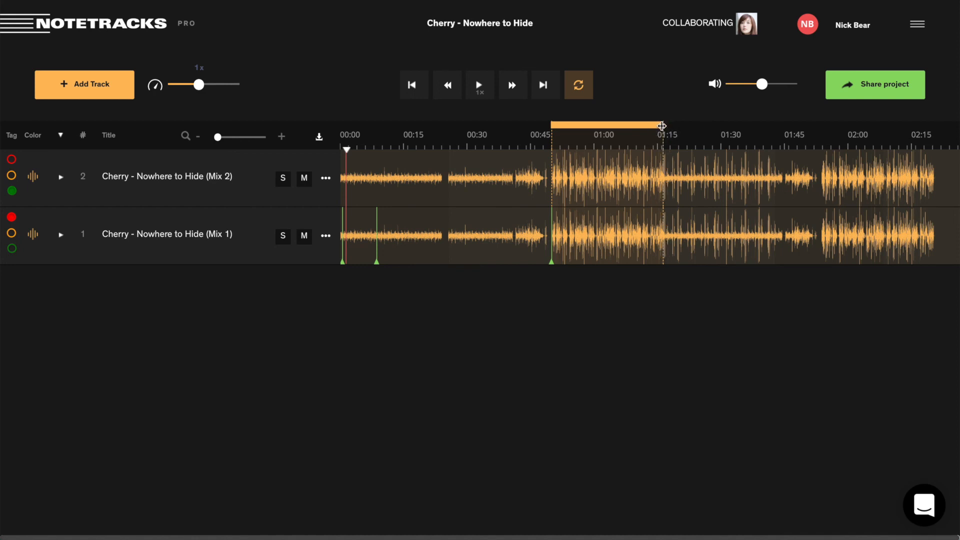
left_click(663, 125)
left_click_drag(663, 125, 666, 125)
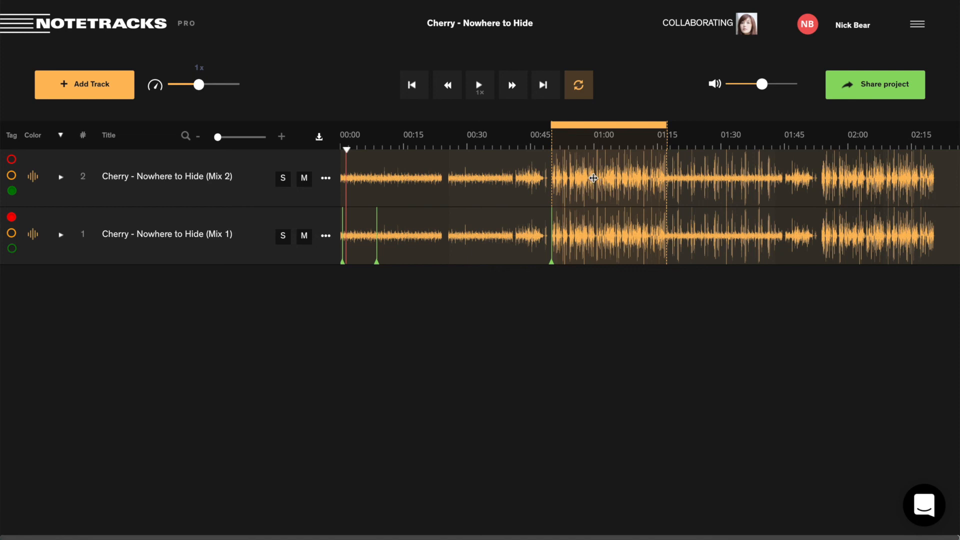
left_click(578, 88)
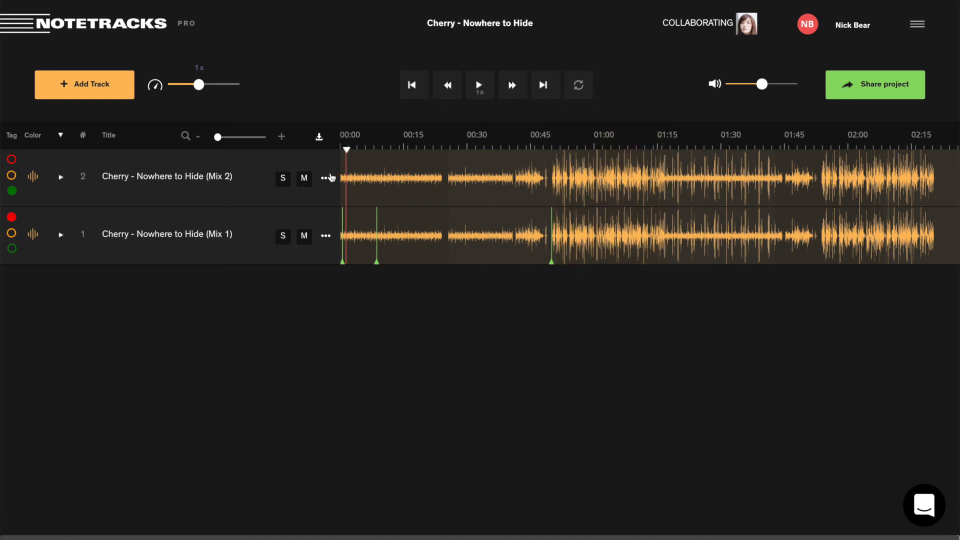
left_click(319, 140)
left_click(326, 237)
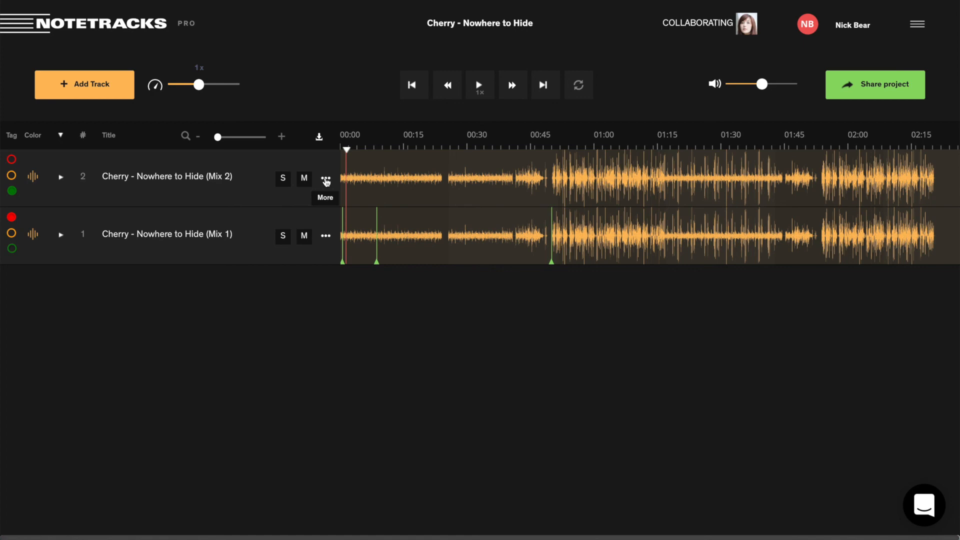
Show the project's Share settings with its member list and share link.
left_click(859, 88)
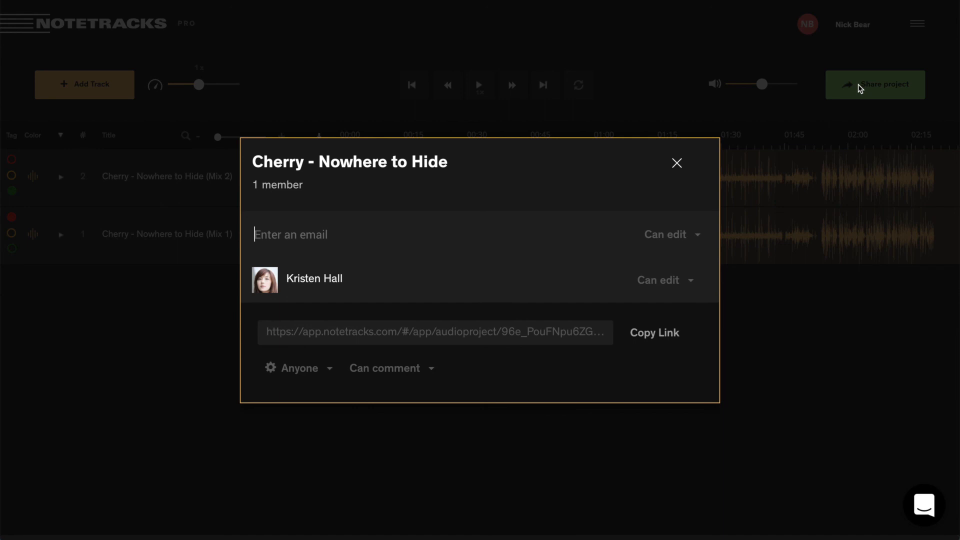
Change the link's Anyone permission to Can edit, copy the link, and close sharing settings.
left_click(663, 342)
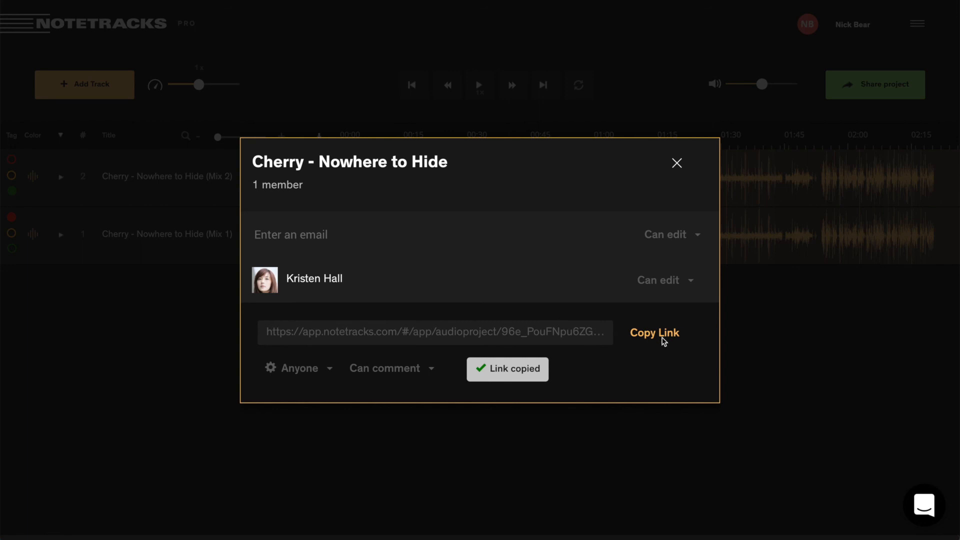
left_click(429, 376)
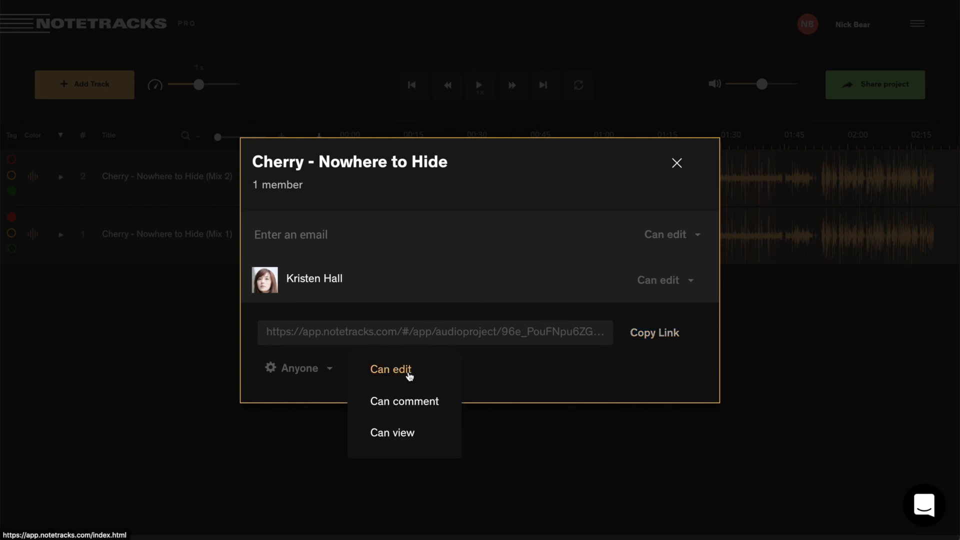
left_click(409, 373)
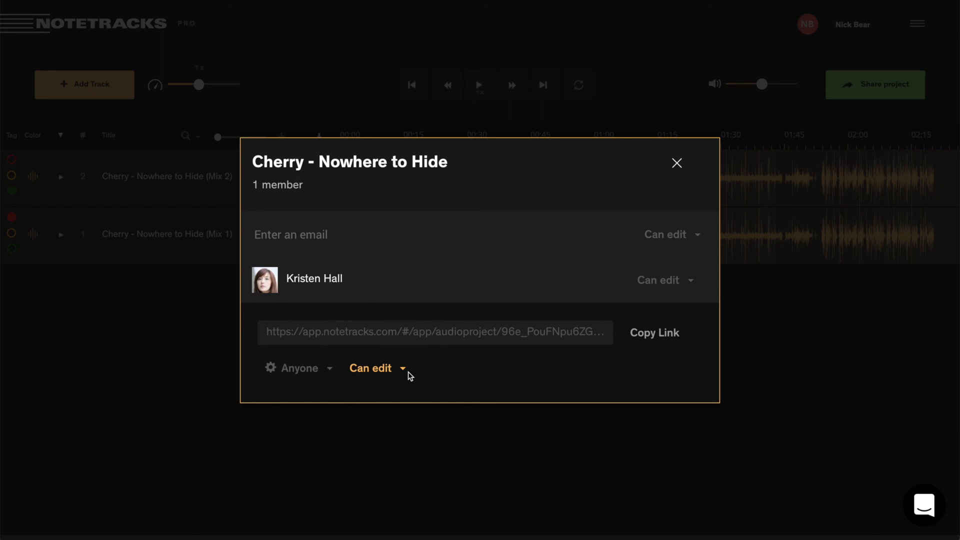
left_click(659, 334)
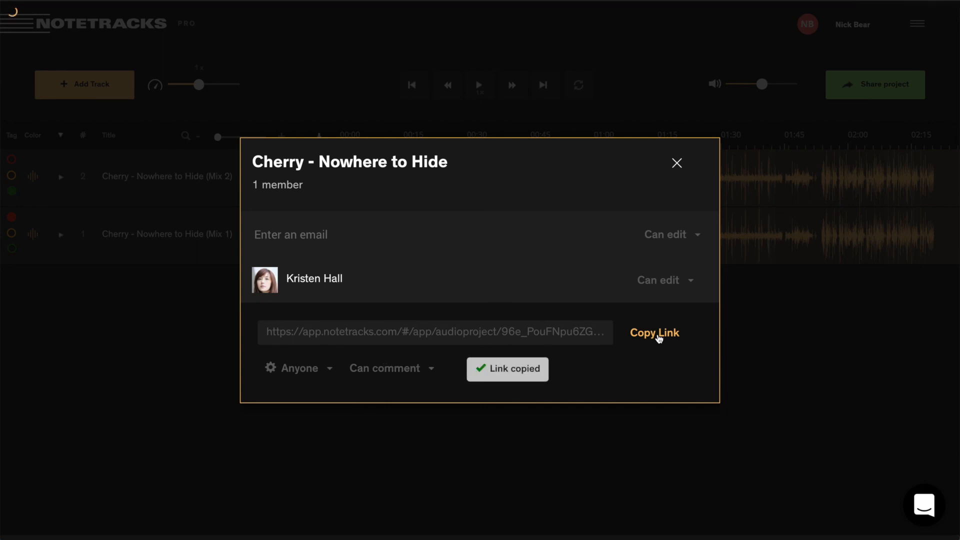
left_click(677, 163)
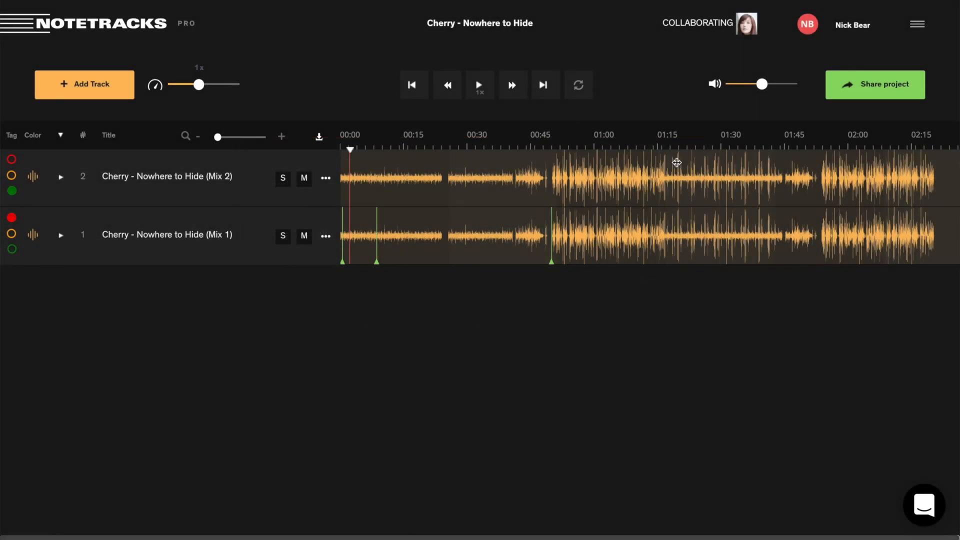
left_click(924, 505)
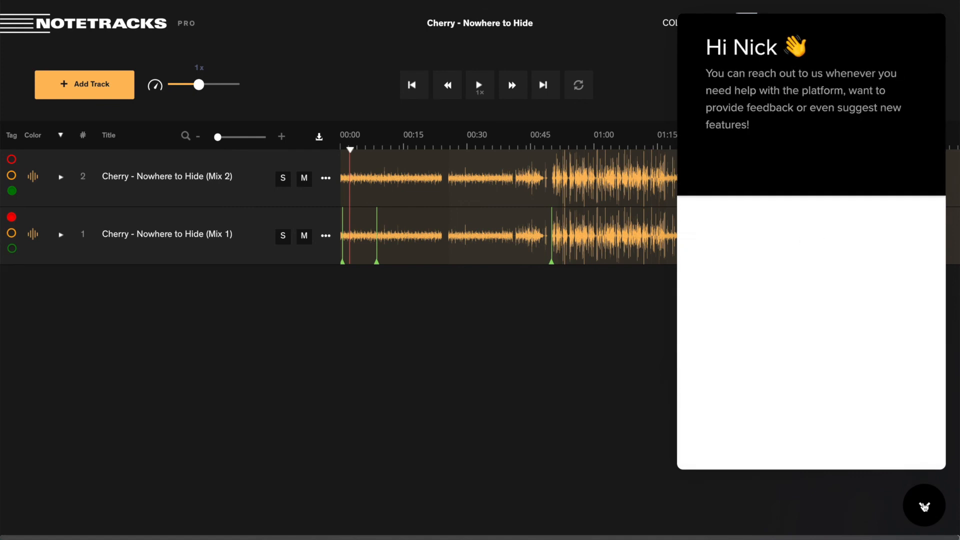
left_click(924, 506)
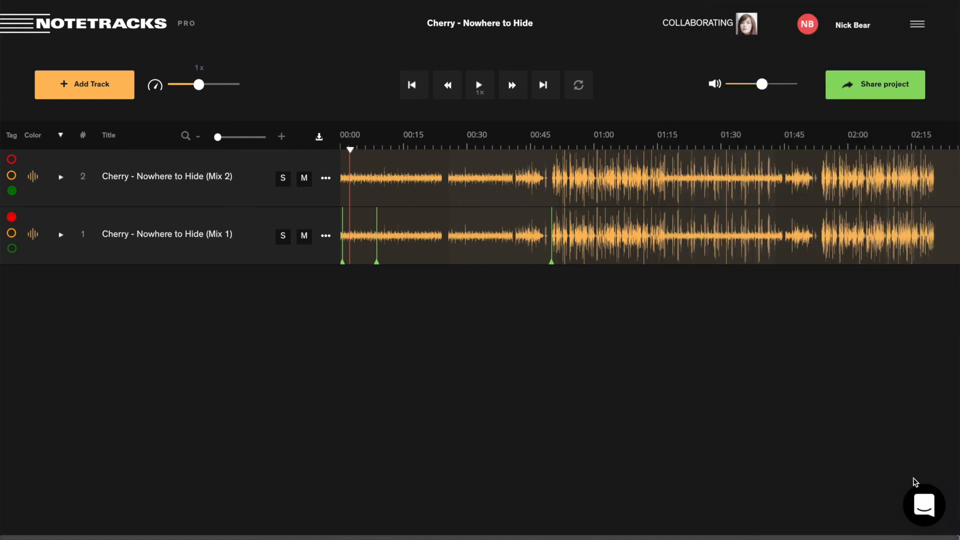